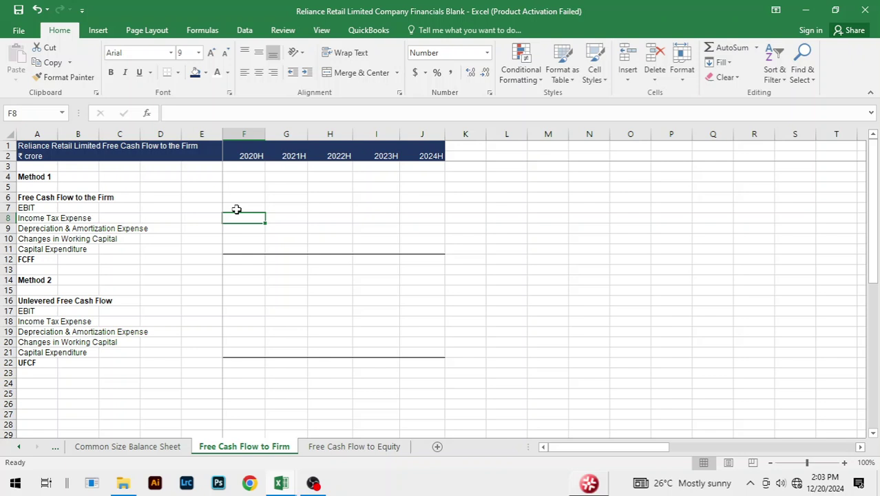
Link F7 to 'Income Statement'!F20 and fill EBIT across 2020–2024 (8,290.45 to 16,302.00)
left_click(236, 210)
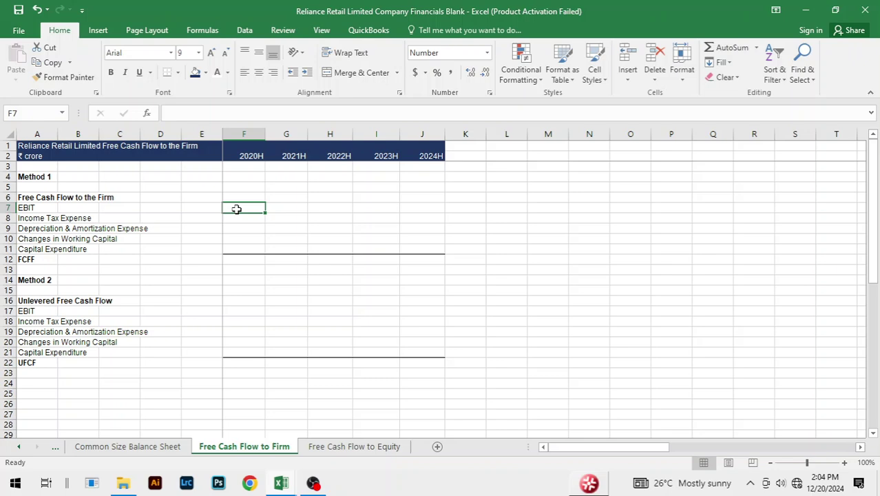
type("=")
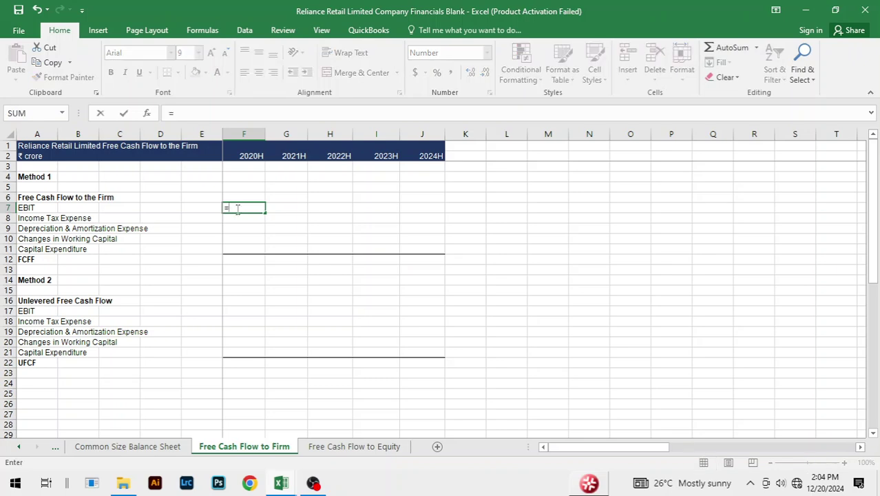
key("ctrl+Page_Up")
key("ctrl+Page_Up")
key("ctrl+Page_Up")
key("ctrl+Page_Up")
key("ctrl+Page_Up")
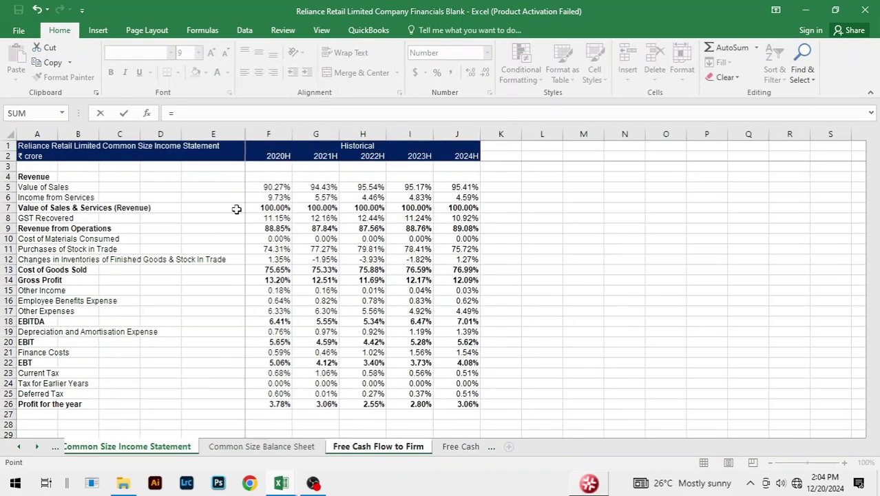
key("ctrl+Page_Up")
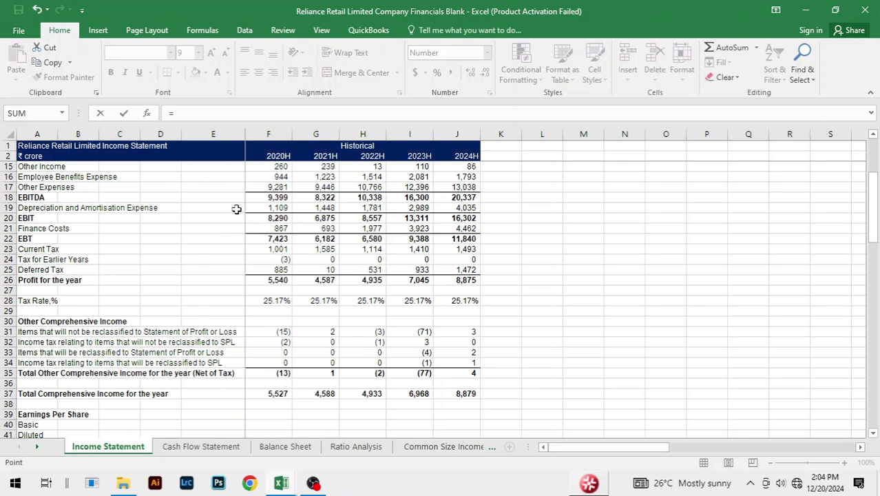
scroll(132, 325, "up", 1)
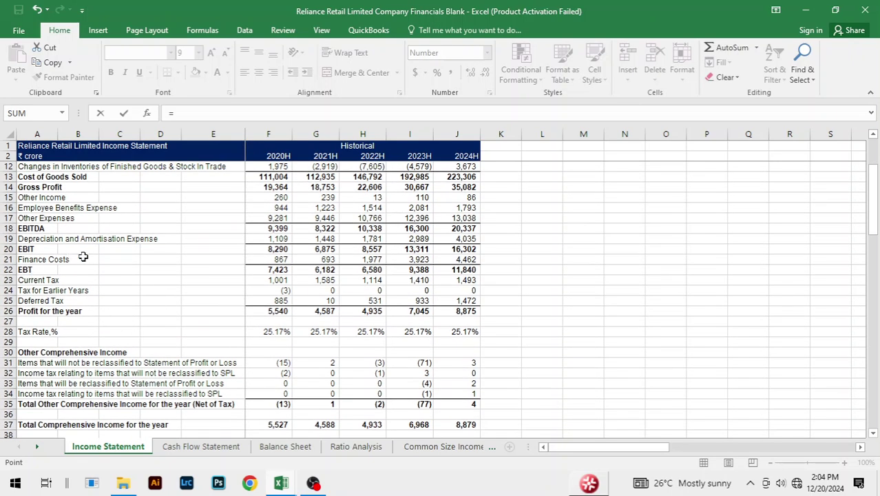
left_click(267, 251)
key("Return")
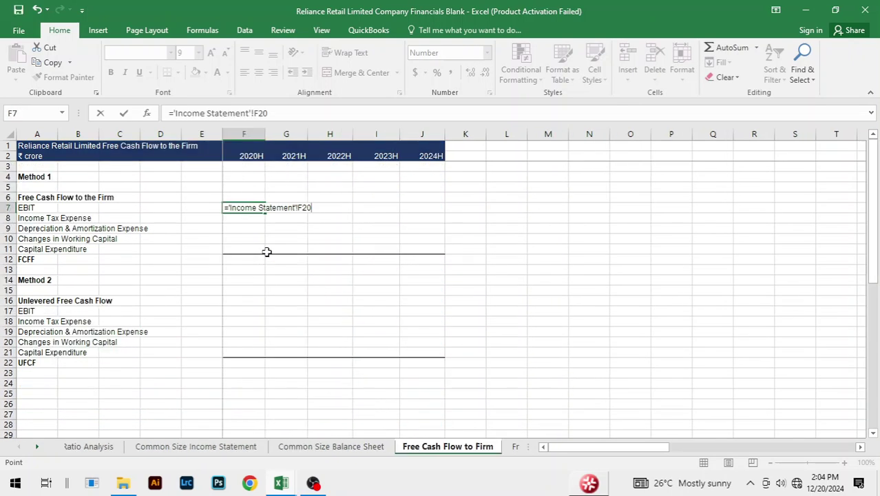
key("Up")
key("shift+Right")
key("shift+Right")
key("shift+Right")
key("shift+Right")
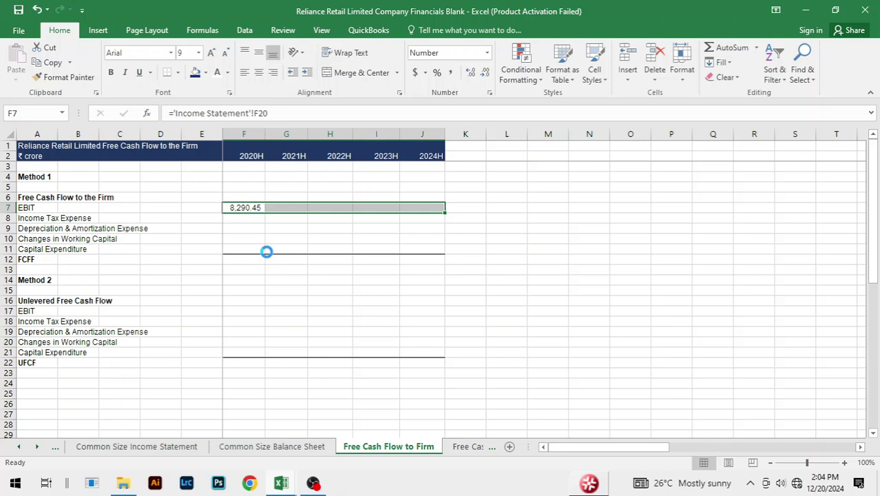
key("ctrl+r")
Begin the 2020 Income Tax Expense formula in F8 as =-'Income Statement'!F28 times EBIT
key("Down")
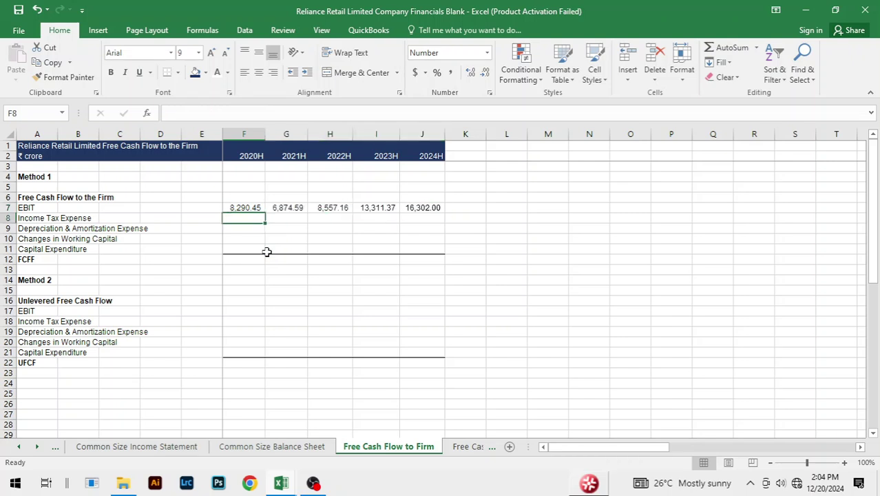
type("=")
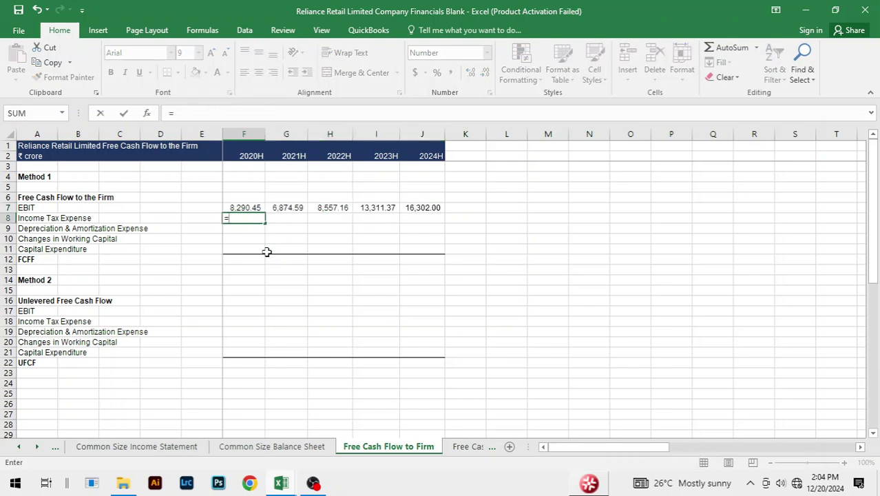
type("-")
key("ctrl+Page_Up")
key("ctrl+Page_Up")
key("ctrl+Page_Up")
key("ctrl+Page_Up")
key("ctrl+Page_Up")
key("ctrl+Page_Up")
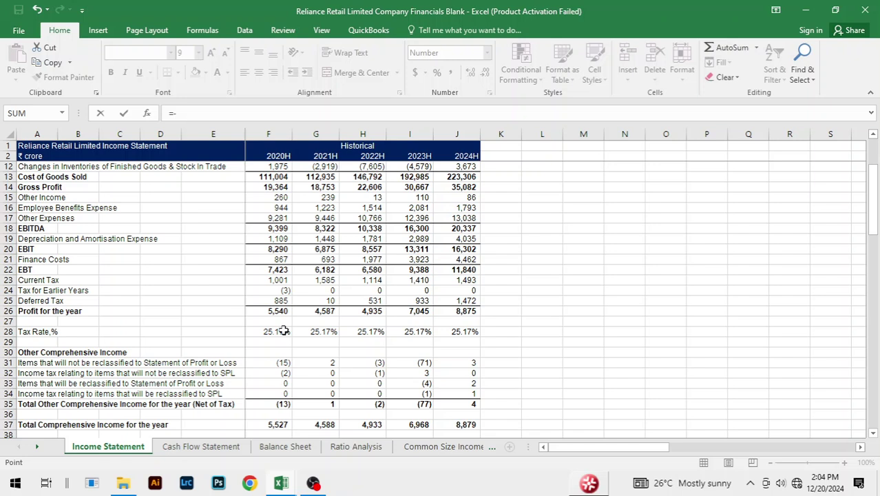
left_click(283, 331)
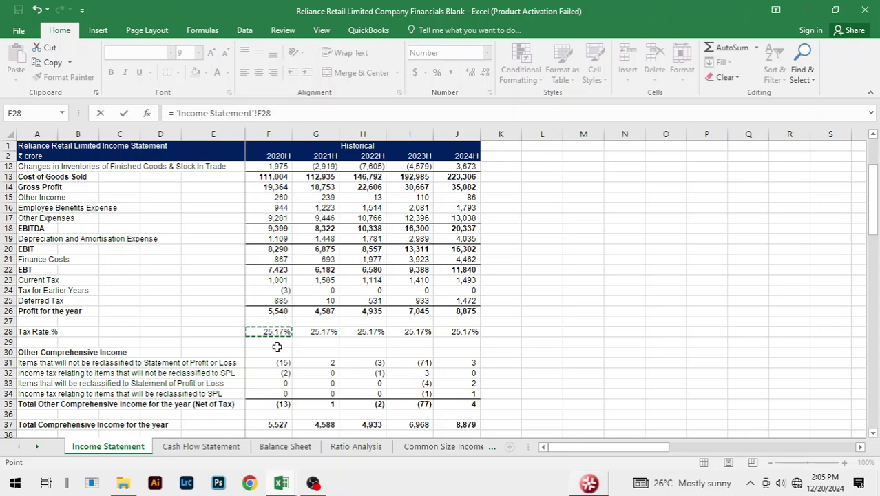
type("*")
key("ctrl+Page_Down")
key("ctrl+Page_Down")
key("ctrl+Page_Down")
key("ctrl+Page_Down")
key("ctrl+Page_Down")
key("ctrl+Page_Down")
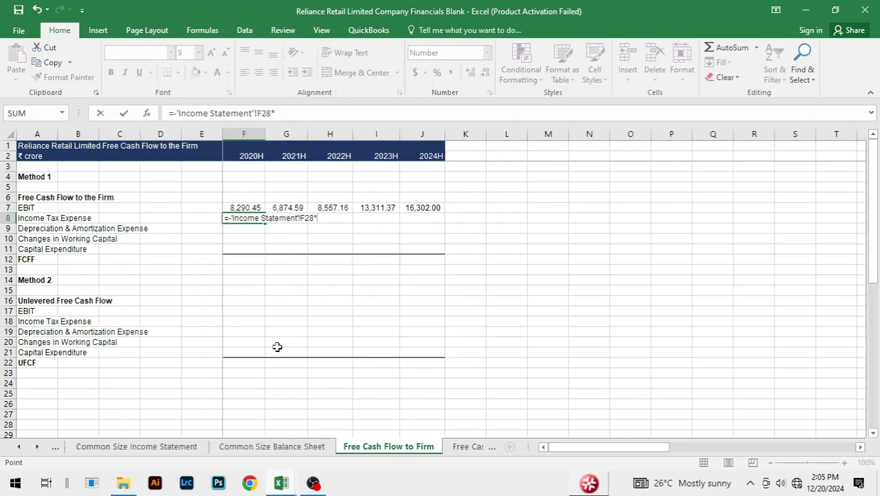
Complete the income tax formula with F7 as the EBIT term, giving (2,086.71) for 2020, and fill it across to 2024
left_click(247, 207)
key("Return")
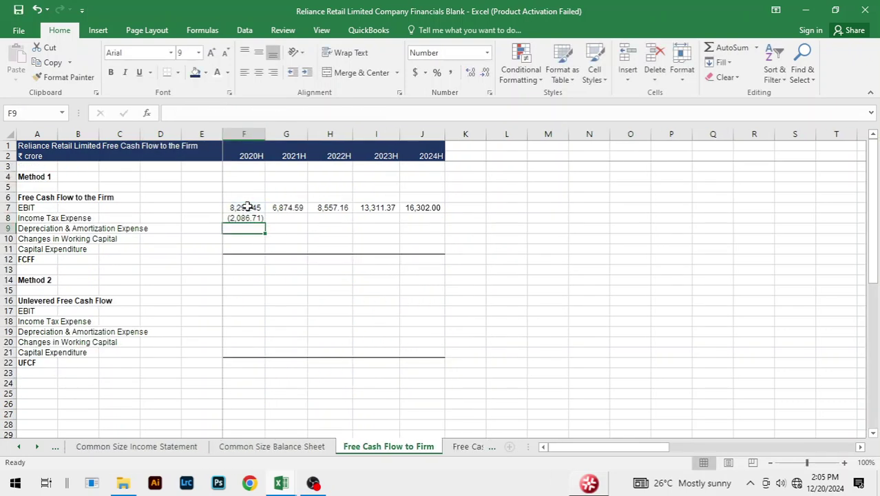
key("Up")
key("shift+Right")
key("shift+Right")
key("shift+Right")
key("shift+Right")
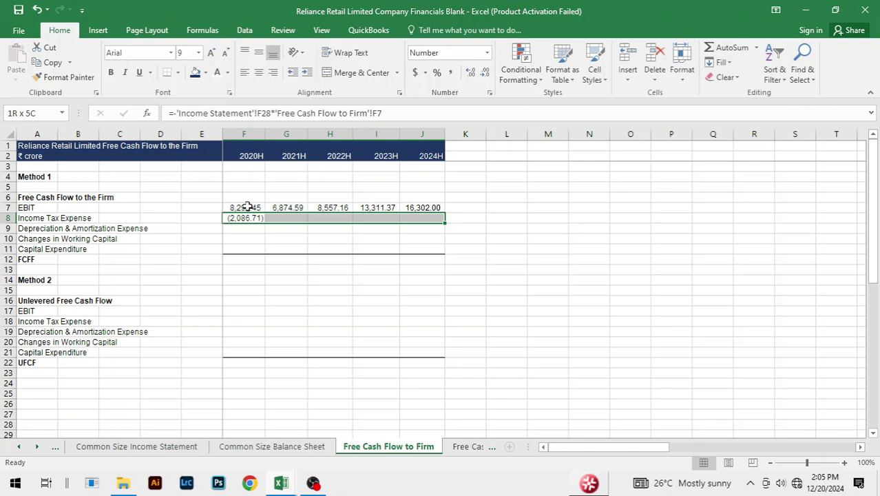
key("ctrl+r")
Link F9 to the Cash Flow Statement's 2020 depreciation and copy it across to 2024
key("Down")
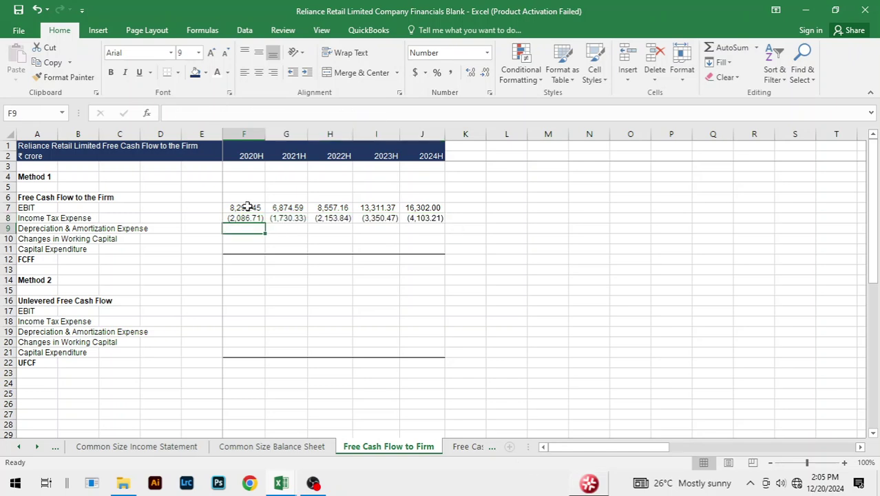
type("=")
key("ctrl+Page_Up")
key("ctrl+Page_Up")
key("ctrl+Page_Up")
key("ctrl+Page_Up")
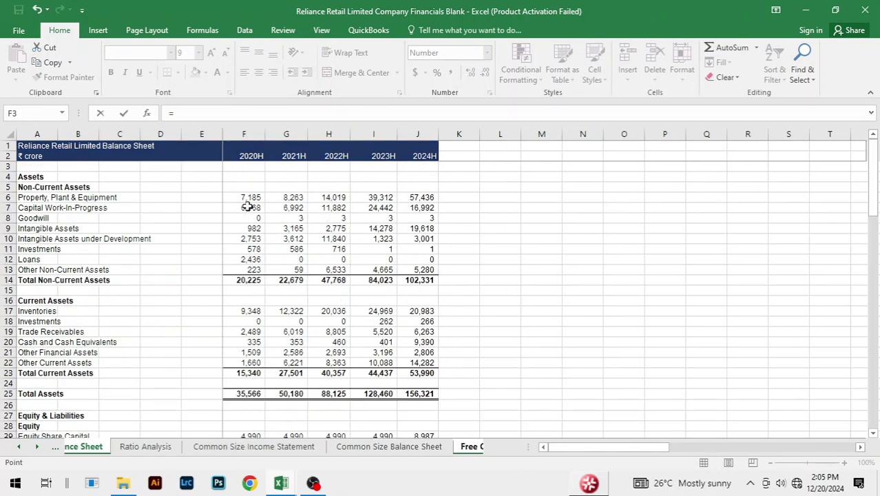
key("ctrl+Page_Up")
scroll(247, 207, "up", 7)
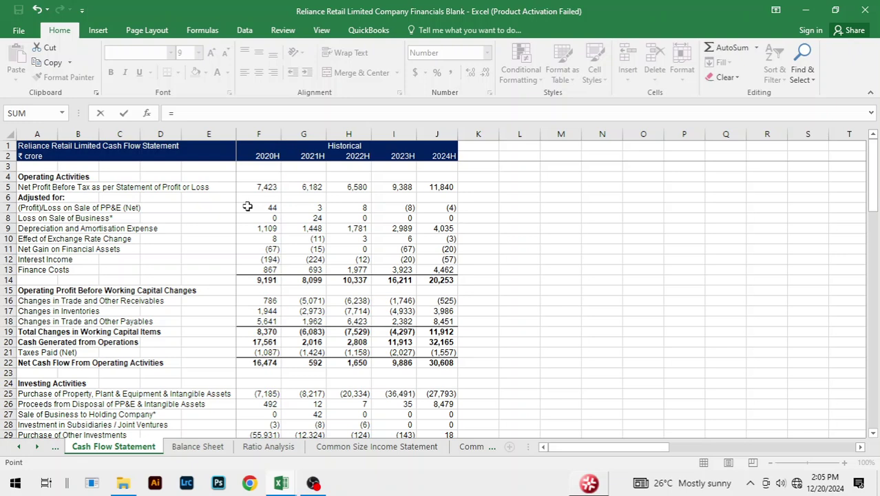
left_click(110, 229)
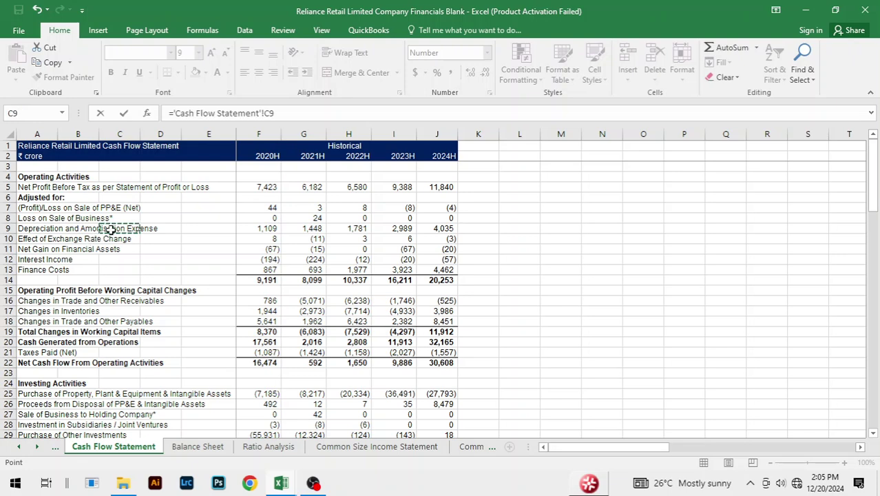
key("Right")
key("Right")
key("Right")
key("Return")
key("Up")
key("ctrl+c")
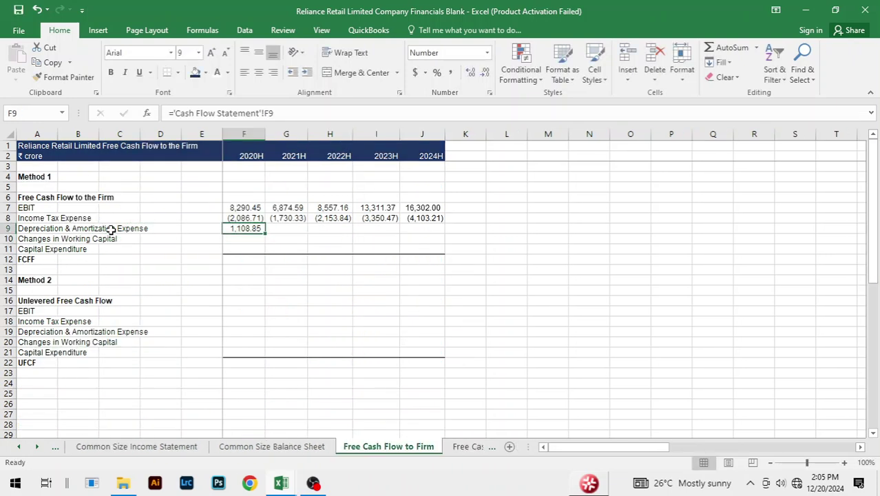
key("shift+Right")
key("shift+Right")
key("shift+Right")
key("shift+Right")
key("ctrl+v")
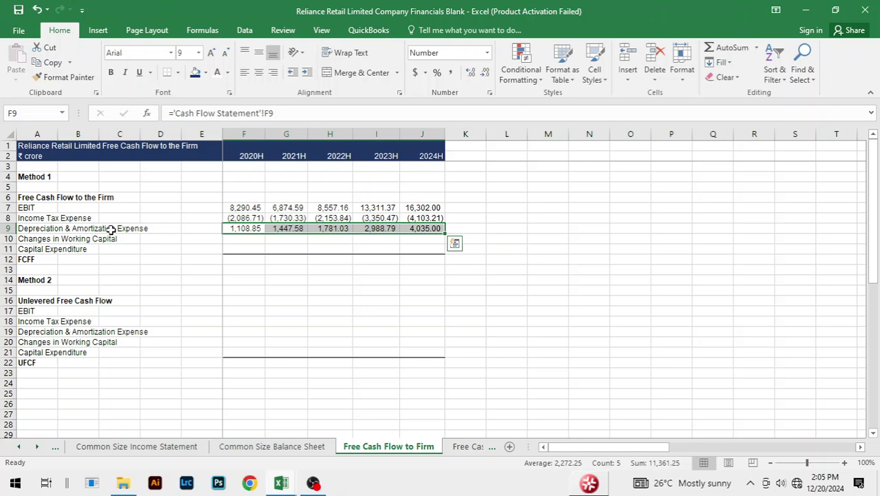
key("Escape")
Link F10 to the Cash Flow Statement's total working capital changes (F19) and fill it across to 2024
key("Down")
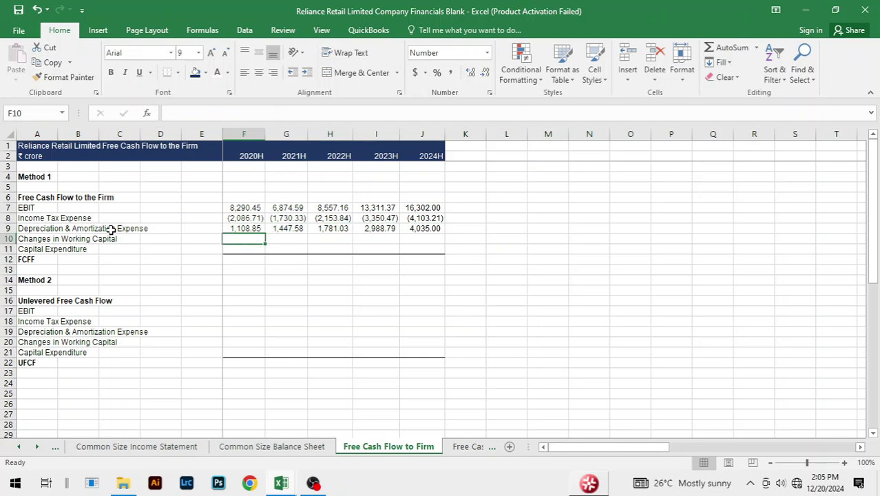
type("=")
key("ctrl+Page_Up")
key("ctrl+Page_Up")
key("ctrl+Page_Up")
key("ctrl+Page_Up")
key("ctrl+Page_Up")
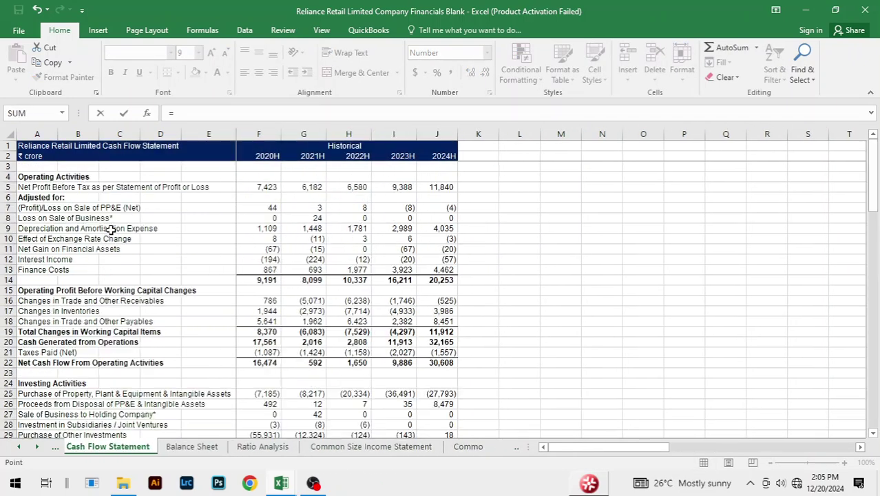
key("ctrl+Page_Up")
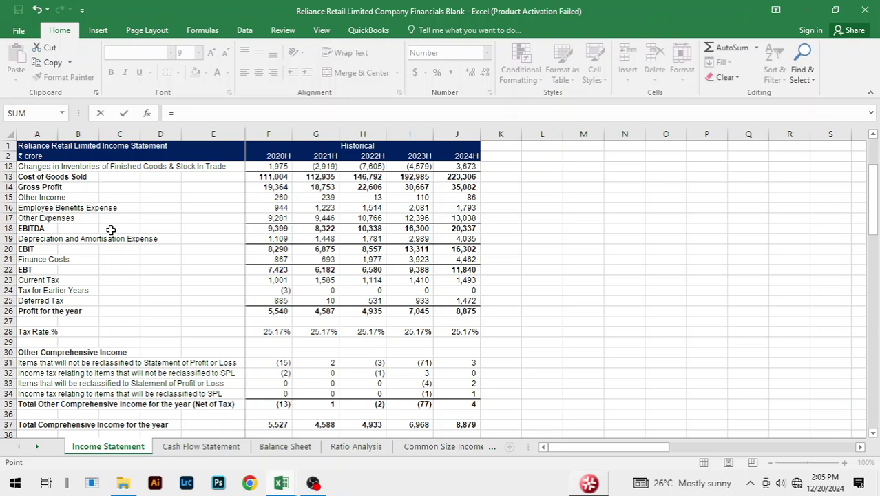
key("ctrl+Page_Down")
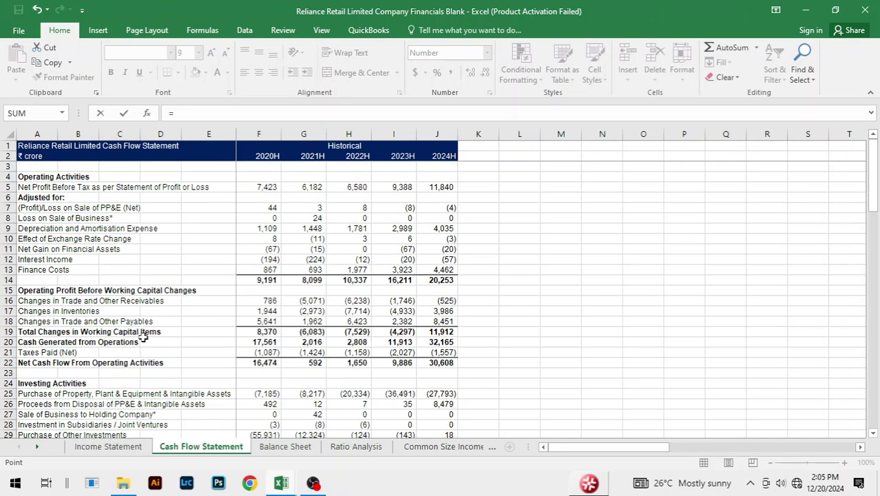
left_click(262, 332)
key("Return")
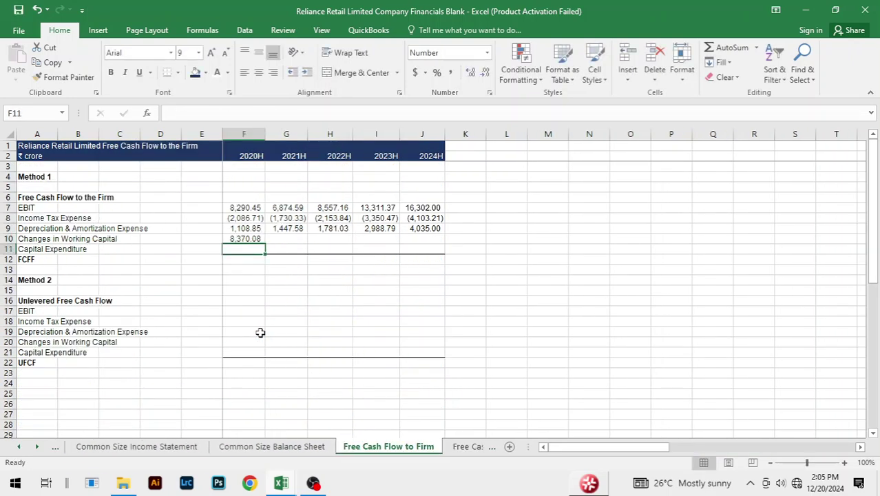
key("Up")
key("shift+Right")
key("shift+Right")
key("shift+Right")
key("shift+Right")
key("ctrl+r")
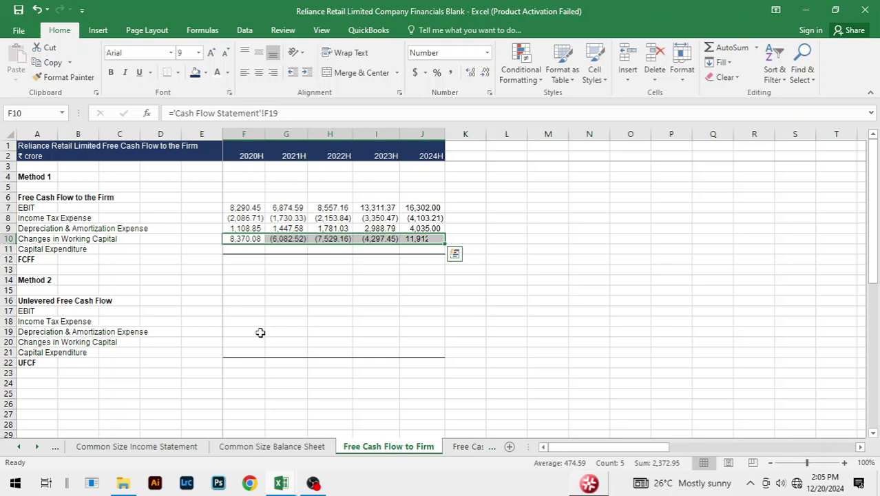
Link F11 to the Cash Flow Statement's purchases of PP&E and fill Capital Expenditure across to 2024
key("Down")
type("=")
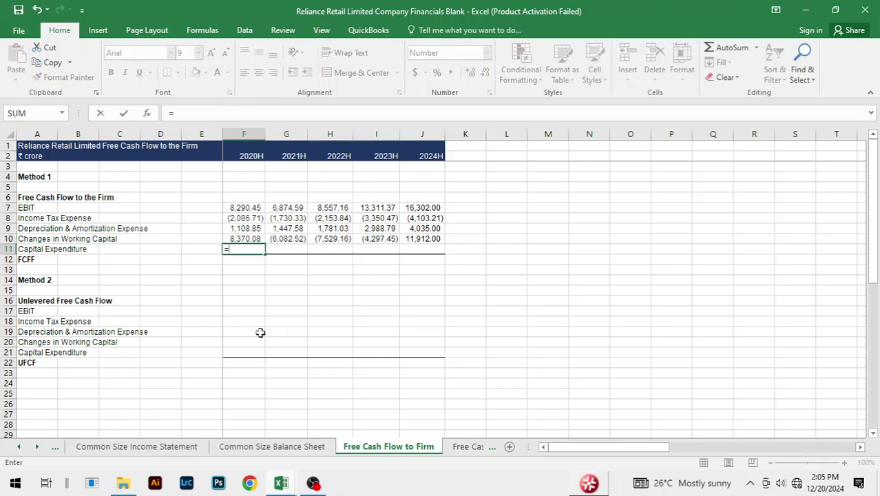
key("ctrl+Page_Up")
key("ctrl+Page_Up")
key("ctrl+Page_Up")
key("ctrl+Page_Up")
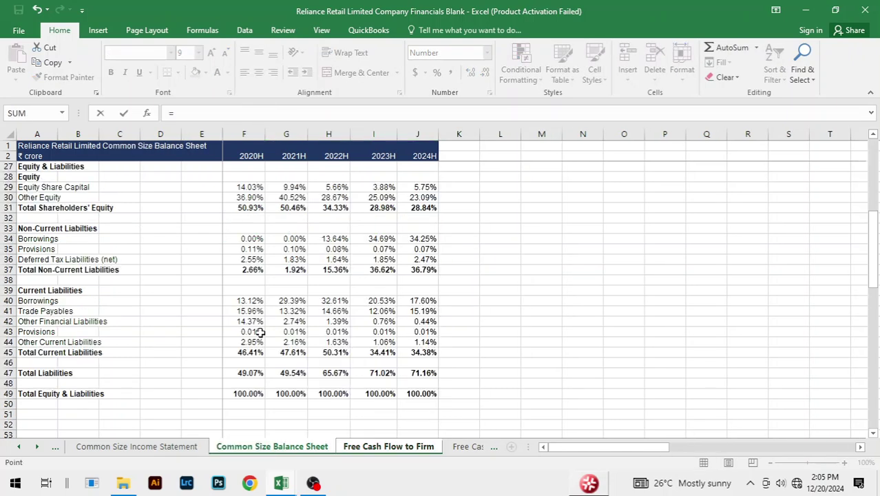
key("ctrl+Page_Up")
key("Down")
key("Down")
key("Down")
key("Down")
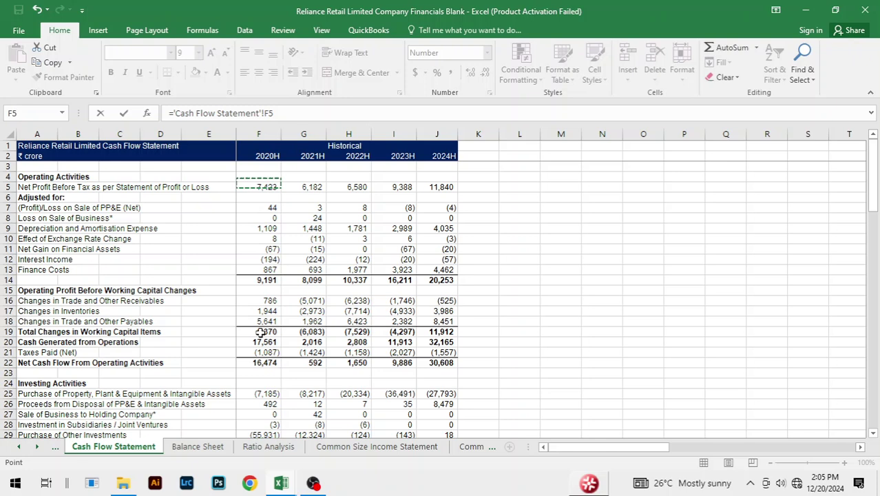
key("Down")
key("Down")
key("Down")
key("Down")
key("Down")
key("Down")
key("Down")
key("Down")
key("Down")
key("Down")
key("Down")
key("Down")
key("Down")
key("Down")
key("Down")
key("Down")
key("Down")
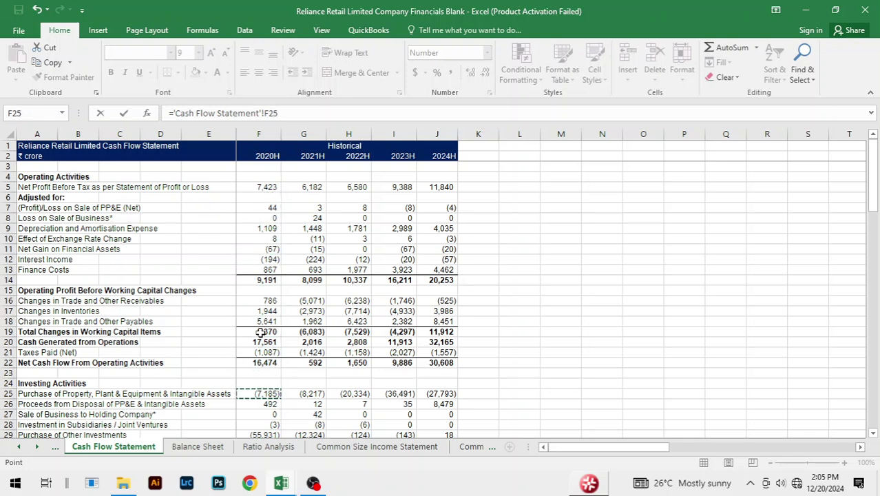
key("Return")
key("Up")
key("shift+Right")
key("shift+Right")
key("shift+Right")
key("shift+Right")
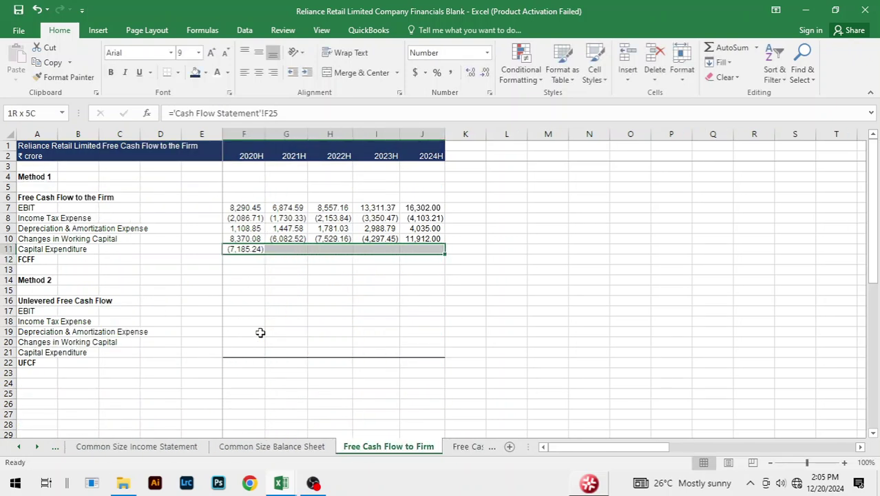
key("ctrl+r")
key("Down")
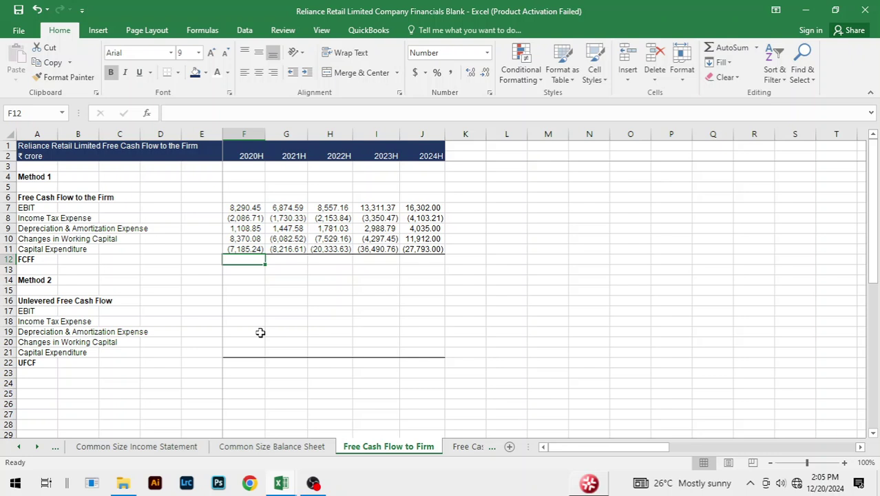
AutoSum EBIT through Capital Expenditure in F12 and fill FCFF across to 2024H (8,497.43 to 352.79)
key("alt+equal")
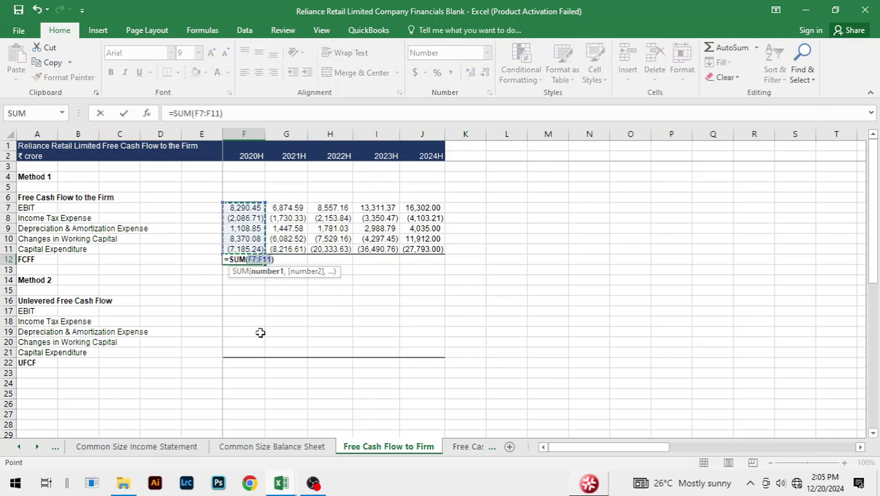
key("Return")
key("Up")
key("shift+Right")
key("shift+Right")
key("shift+Right")
key("shift+Right")
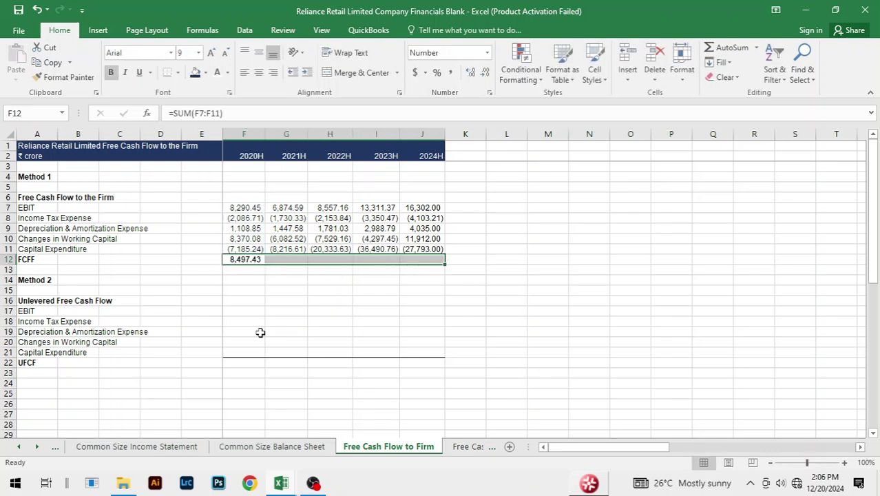
key("ctrl+r")
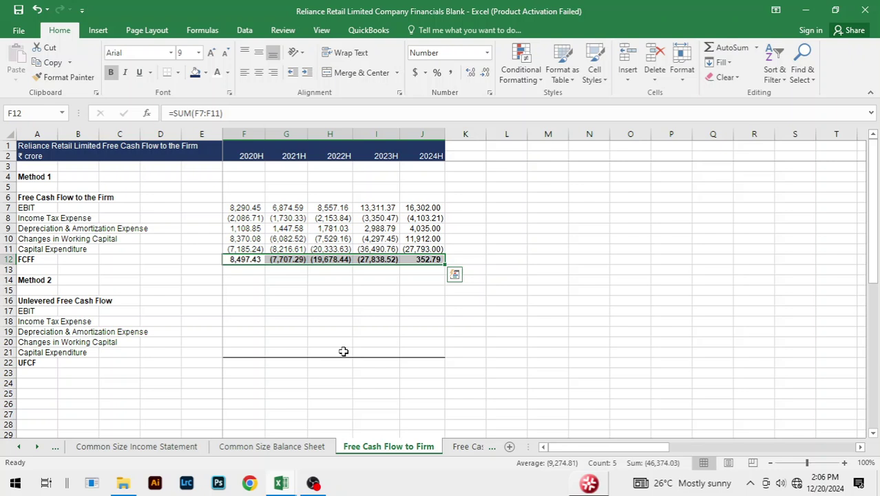
left_click(354, 343)
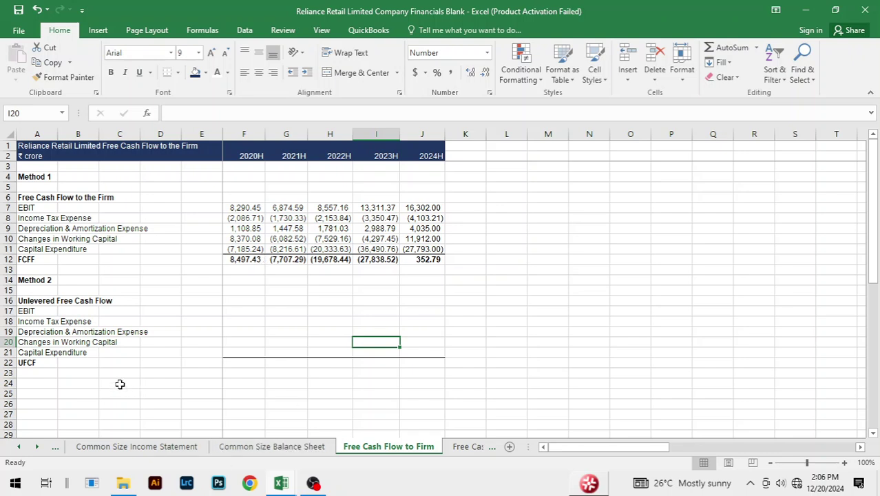
left_click(35, 310)
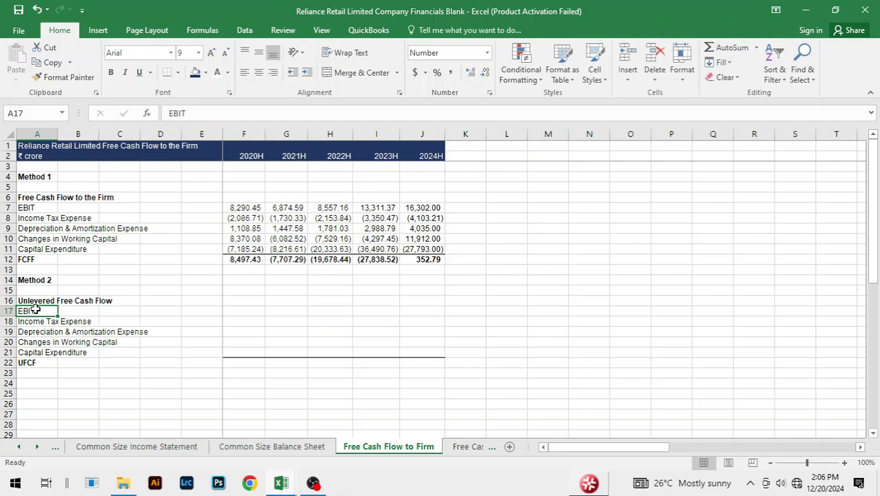
left_click(149, 308)
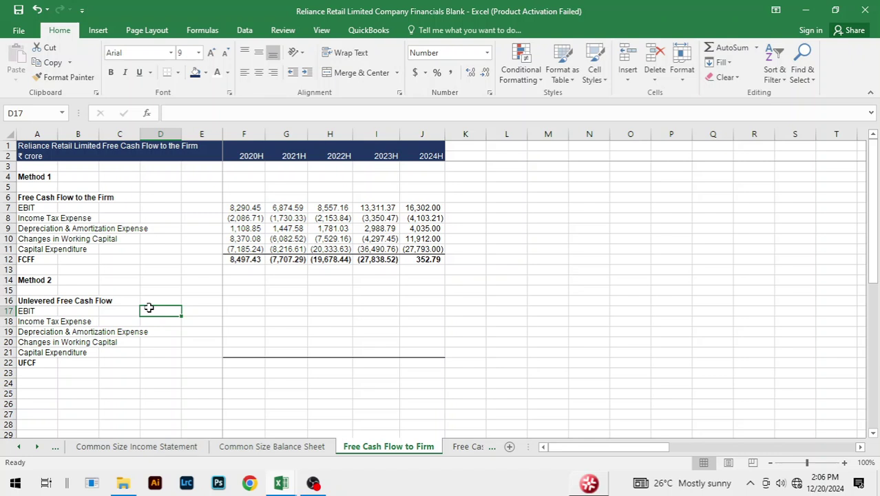
Copy Method 1's EBIT row F7:J7 into Method 2's EBIT row F17 as values only
key("Up")
key("Up")
key("Up")
key("Up")
key("Up")
key("Up")
key("Up")
key("Up")
key("Up")
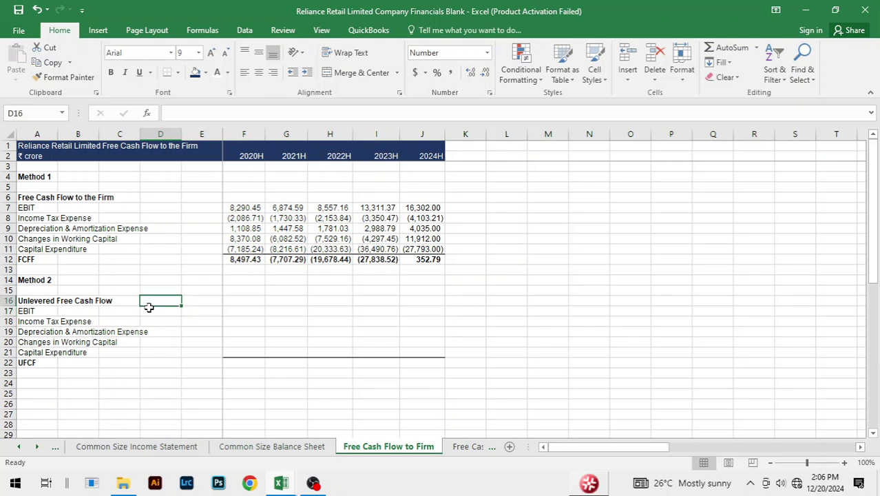
key("Up")
key("Up")
key("Down")
key("Right")
key("Right")
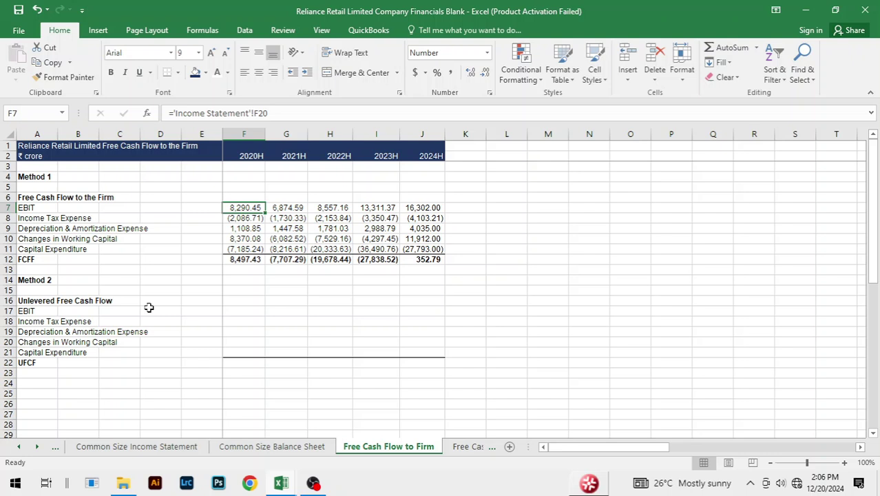
key("ctrl+shift+Right")
key("ctrl+c")
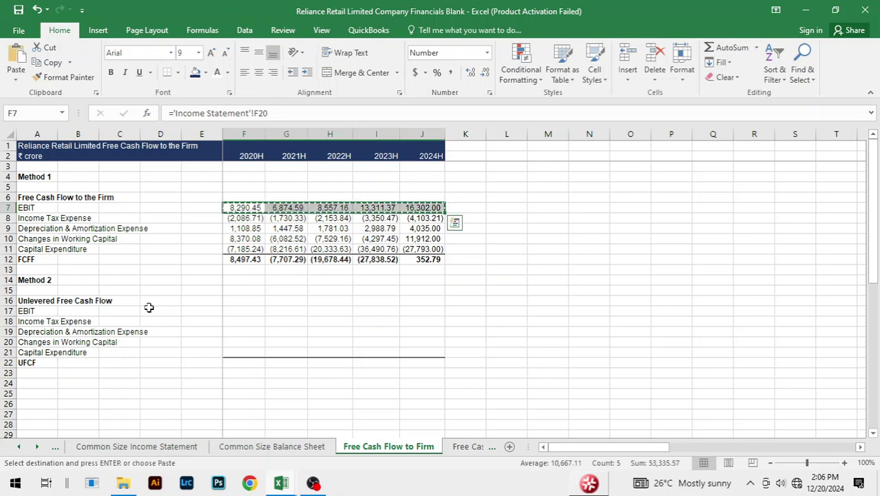
key("Down")
key("Down")
key("Down")
key("Down")
key("Down")
key("Down")
key("Down")
key("Down")
key("Down")
key("Down")
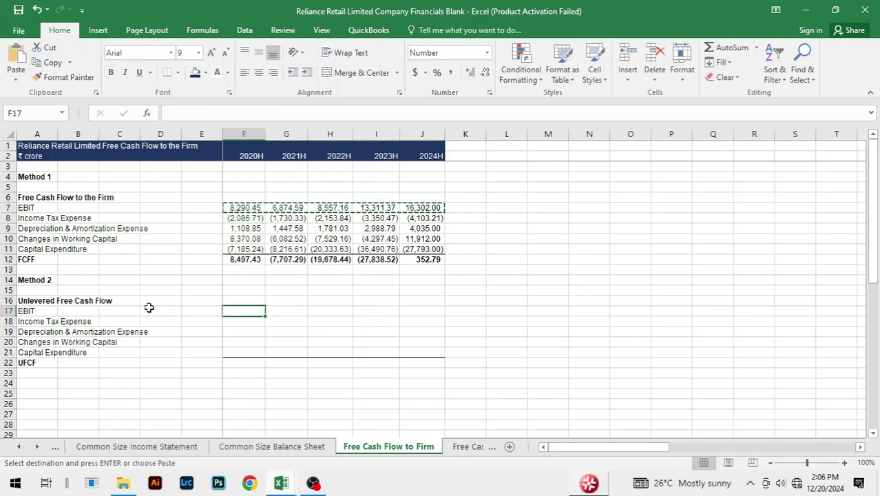
key("ctrl+v")
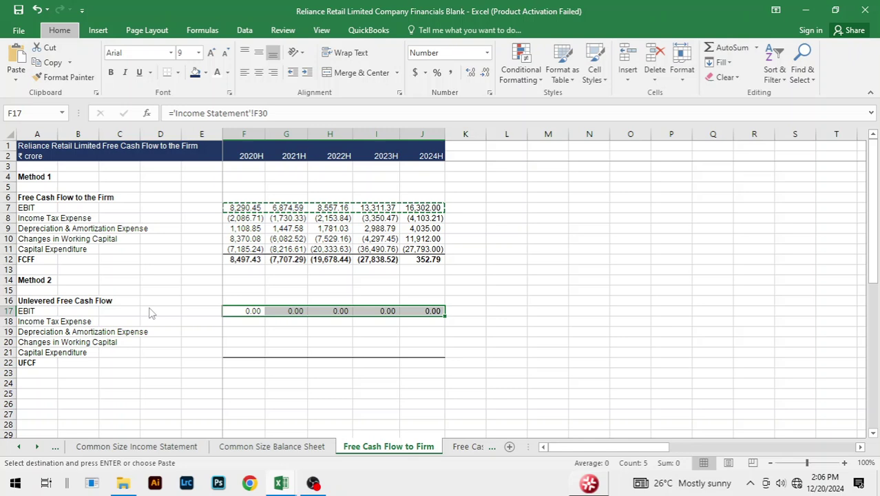
key("ctrl+alt+v")
left_click(334, 187)
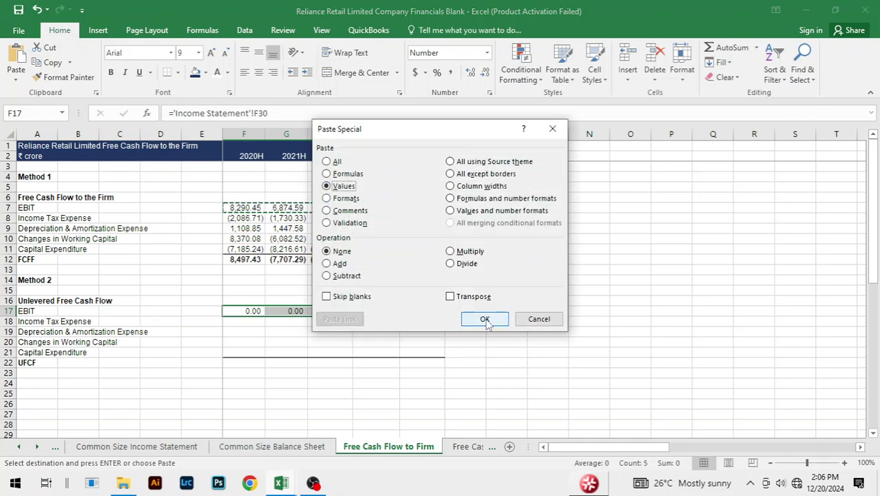
left_click(484, 320)
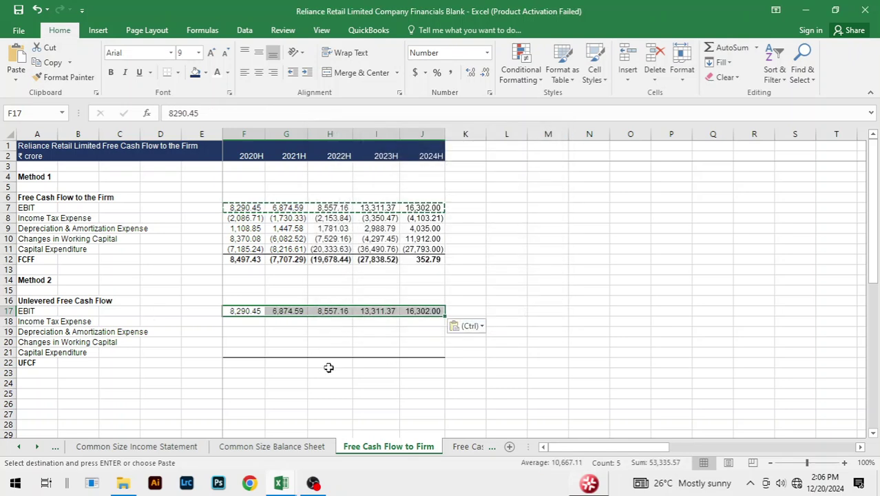
Set Method 2's income tax to the negated Method 1 tax, =-F8, and fill across to 2024H
left_click(259, 320)
type("=")
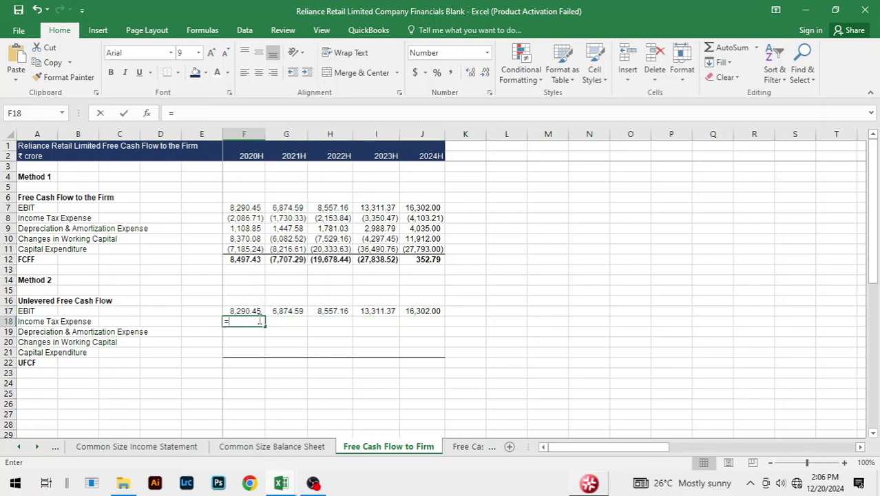
type("-")
key("Up")
key("Up")
key("Up")
key("Up")
key("Up")
key("Up")
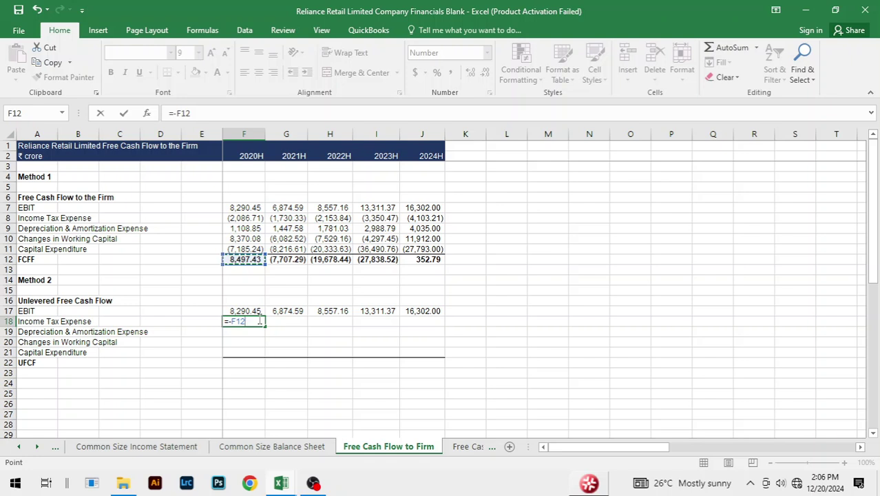
key("Up")
key("Up")
key("Up")
key("Up")
key("Return")
left_click_drag(258, 320, 285, 320)
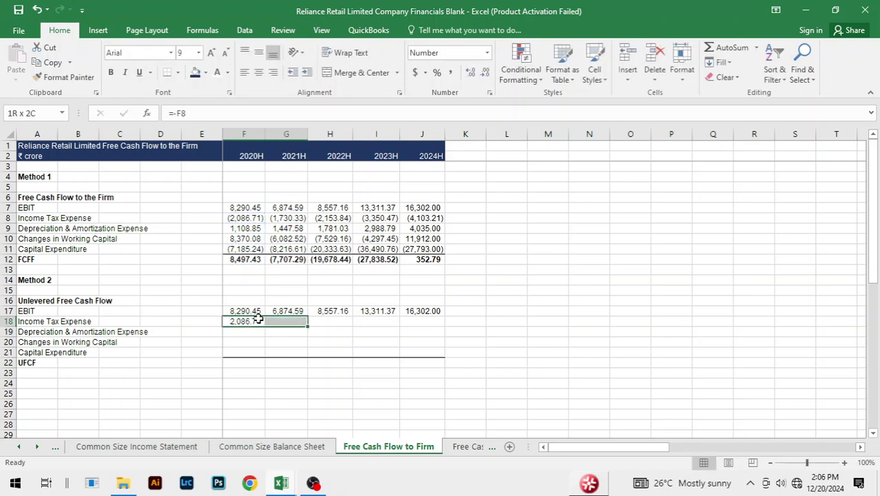
key("shift+Right")
key("shift+Right")
key("shift+Right")
key("ctrl+r")
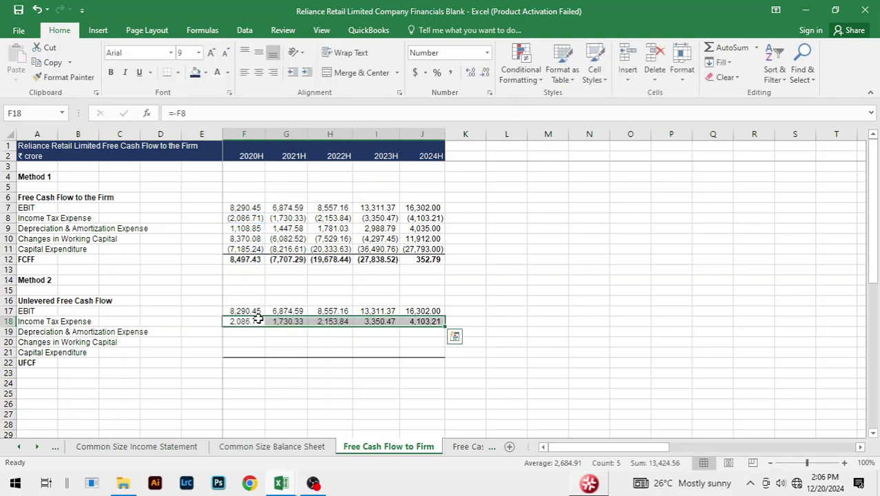
Paste Method 1's depreciation row into Method 2's row 19 as values (1,108.85 to 4,035.00)
left_click(242, 335)
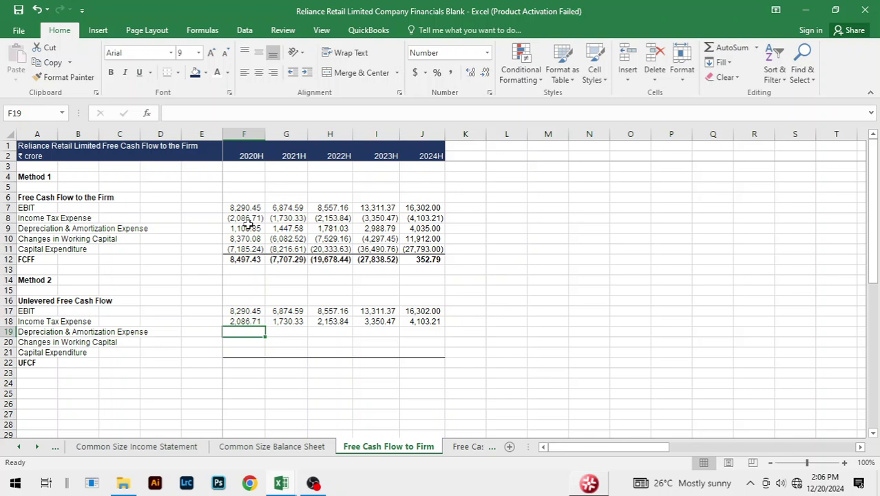
left_click(243, 228)
key("shift+Right")
key("shift+Right")
key("shift+Right")
key("shift+Right")
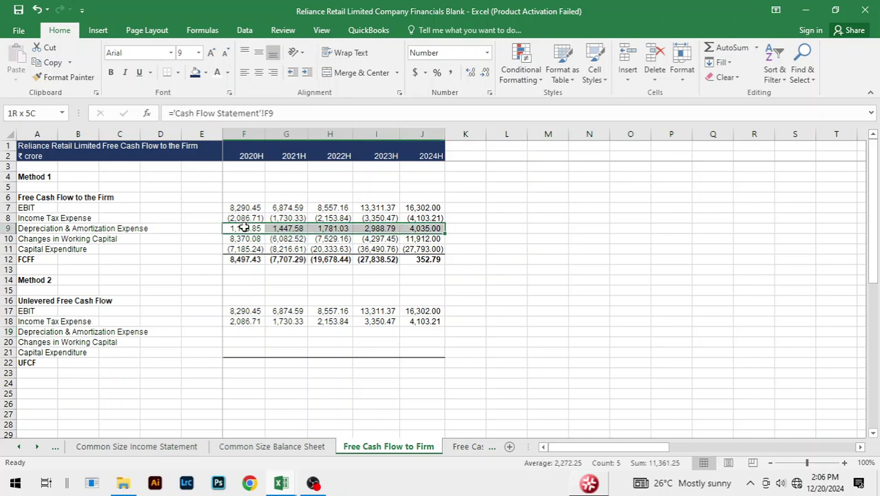
key("ctrl+c")
key("Down")
key("Down")
key("Down")
key("Down")
key("Down")
key("Down")
key("Down")
key("Down")
key("Down")
key("Down")
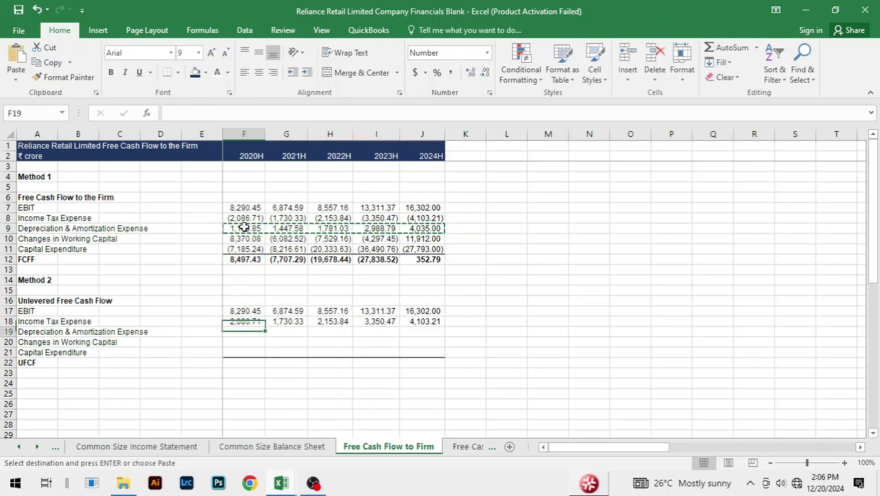
key("ctrl+v")
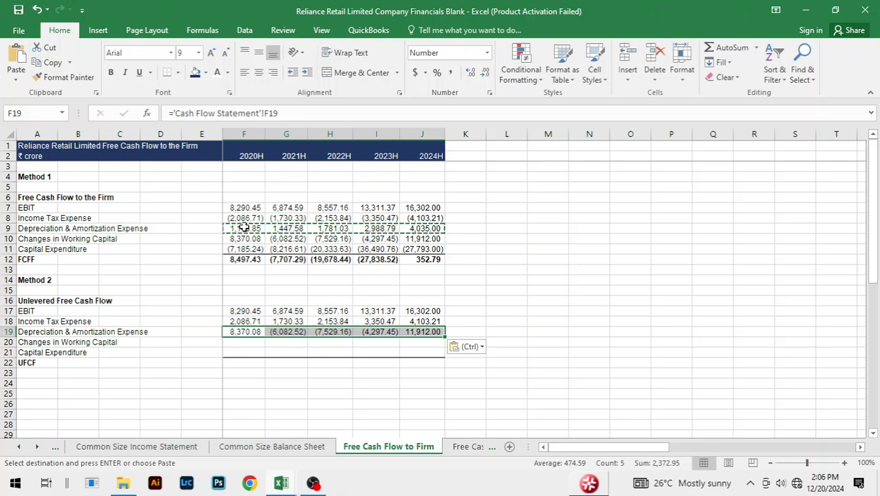
key("ctrl+alt+v")
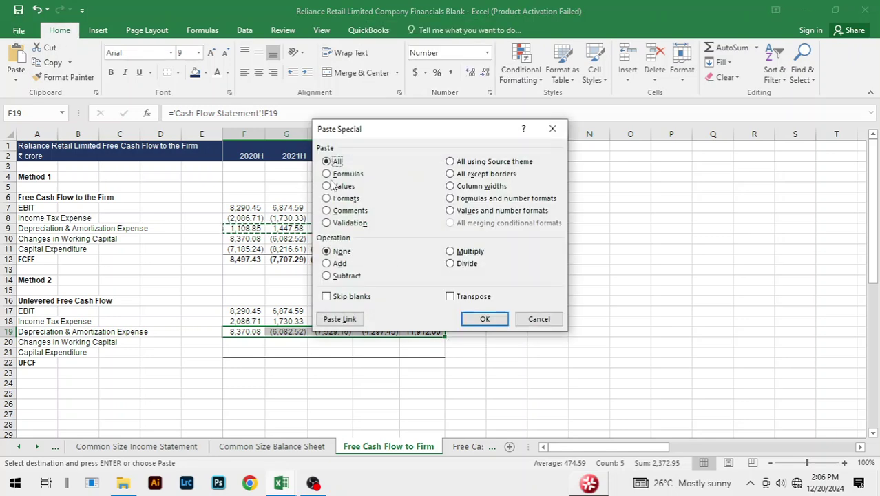
left_click(328, 186)
left_click(480, 318)
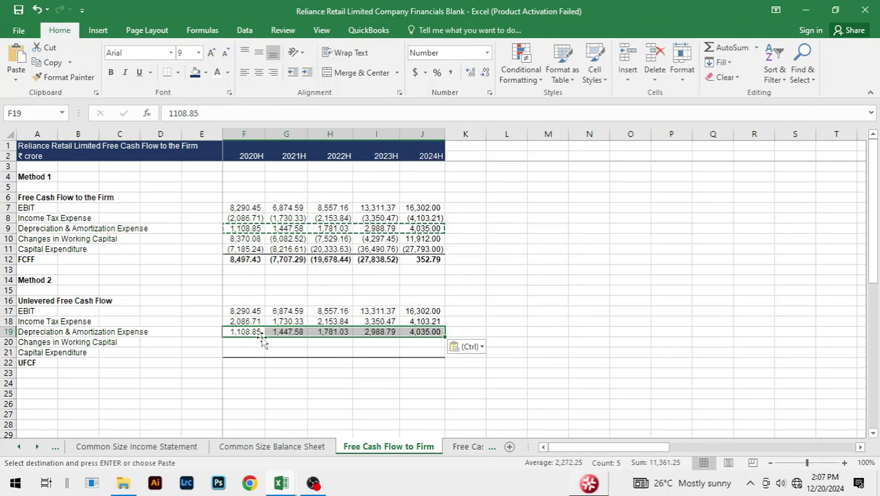
left_click(253, 342)
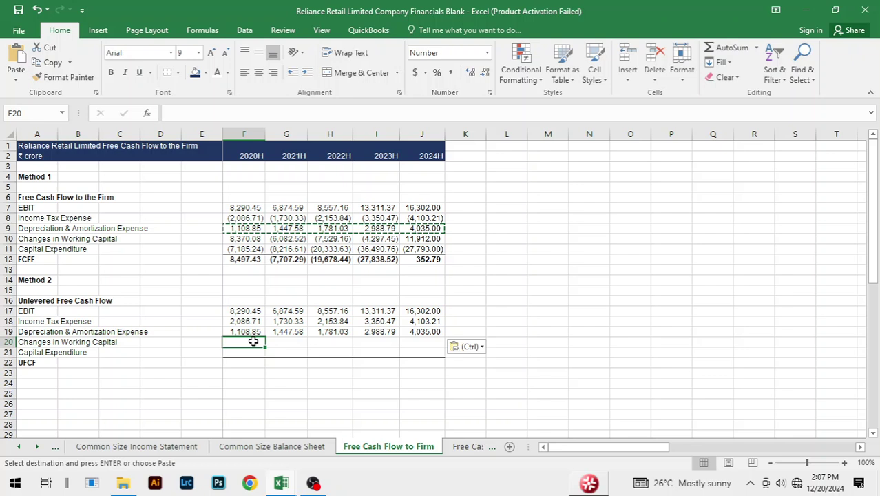
Enter =-F10 in F20 and fill working capital to J20, (8,370.08) to (11,912.00)
type("=-")
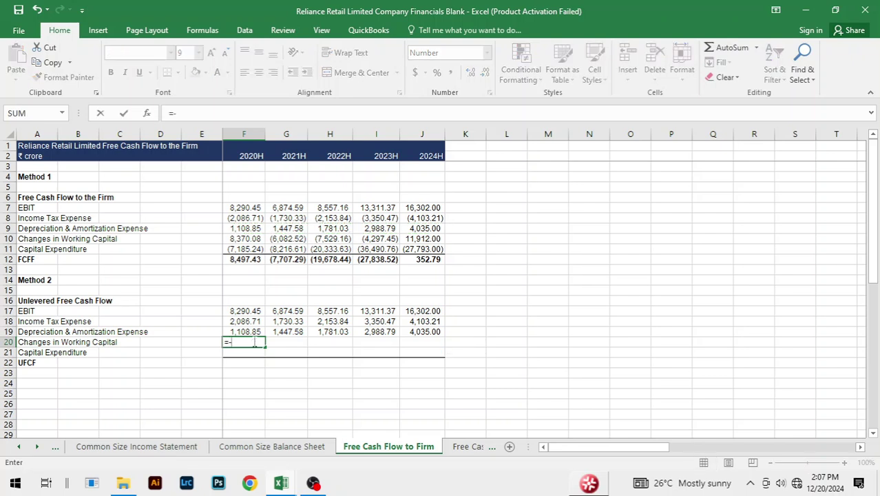
key("Up")
key("Up")
key("Up")
key("Up")
key("Up")
key("Up")
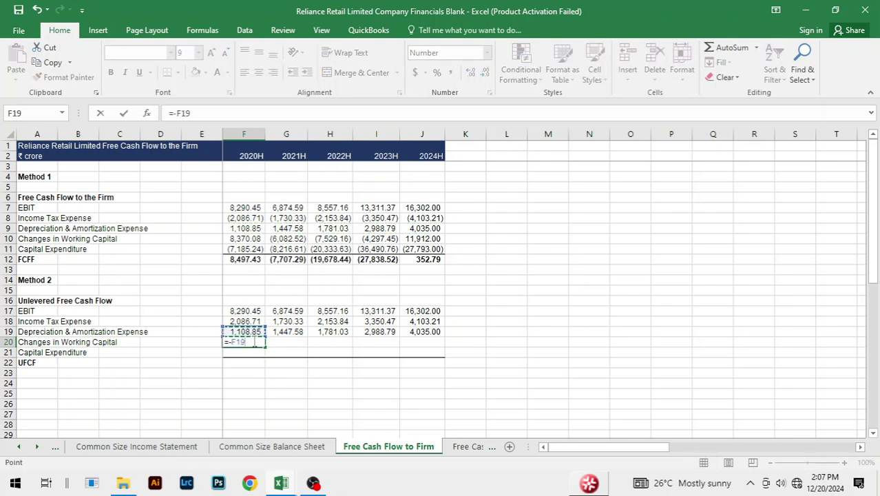
key("Up")
key("Up")
key("Up")
key("Up")
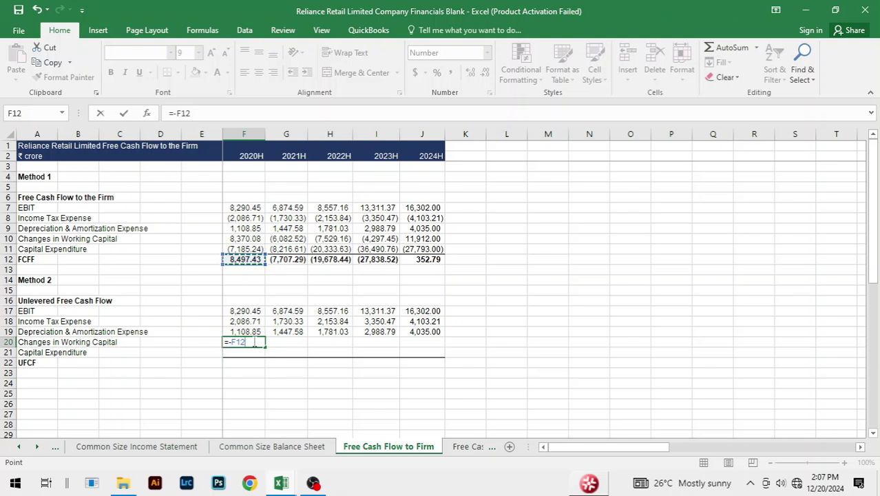
key("Return")
key("Up")
key("shift+Right")
key("shift+Right")
key("shift+Right")
key("shift+Right")
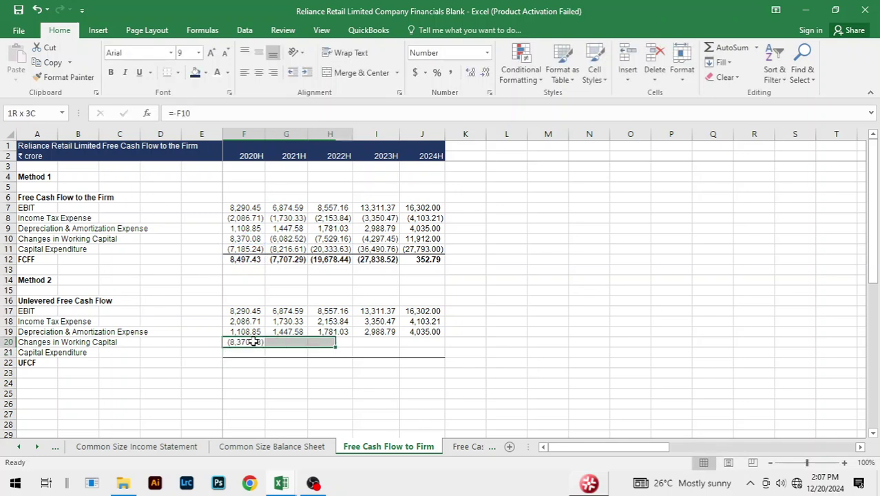
key("ctrl+r")
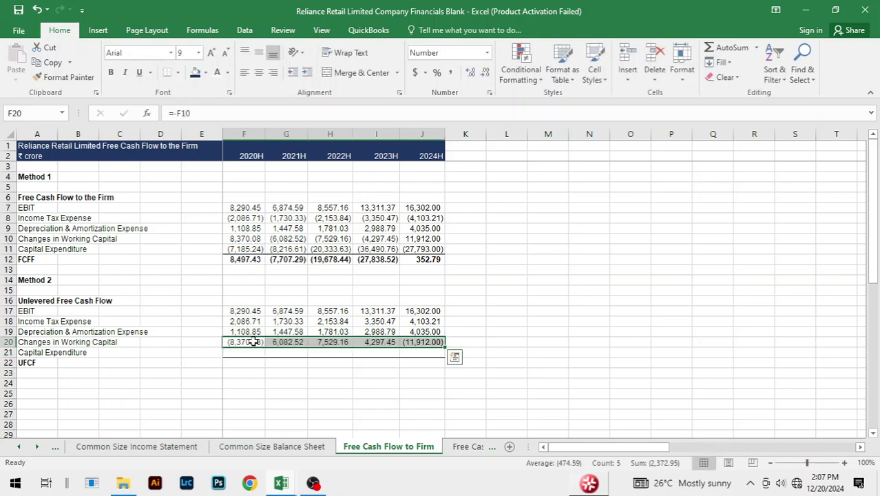
Enter =-F11 in F21 and fill Capital Expenditure to J21, 7,185.24 to 27,793.00
left_click(249, 350)
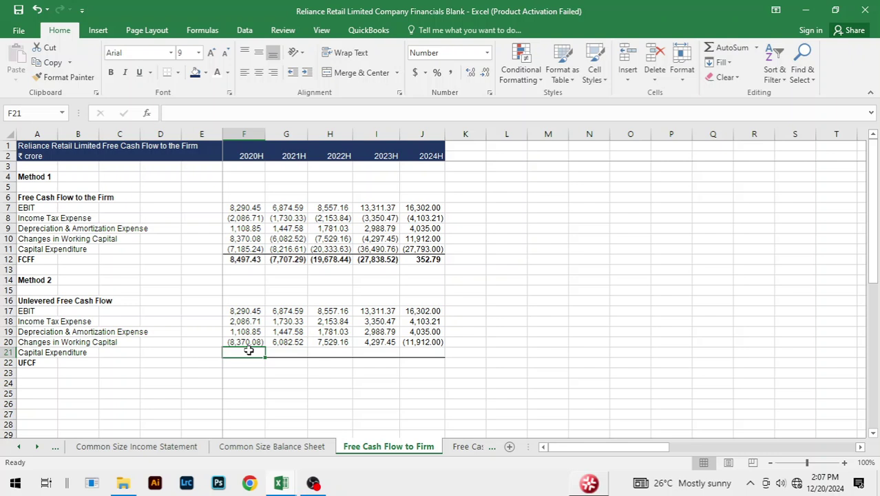
type("=")
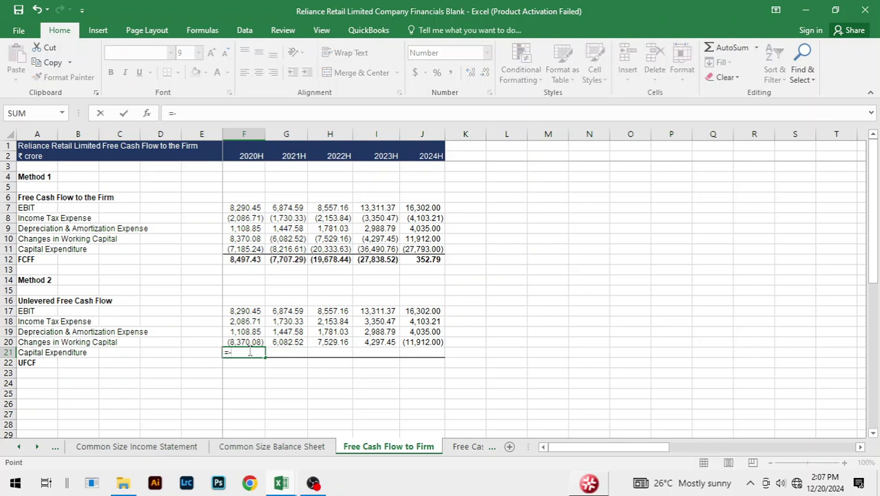
type("-")
key("Up")
key("Up")
key("Up")
key("Up")
key("Up")
key("Up")
key("Up")
key("Up")
key("Up")
key("Up")
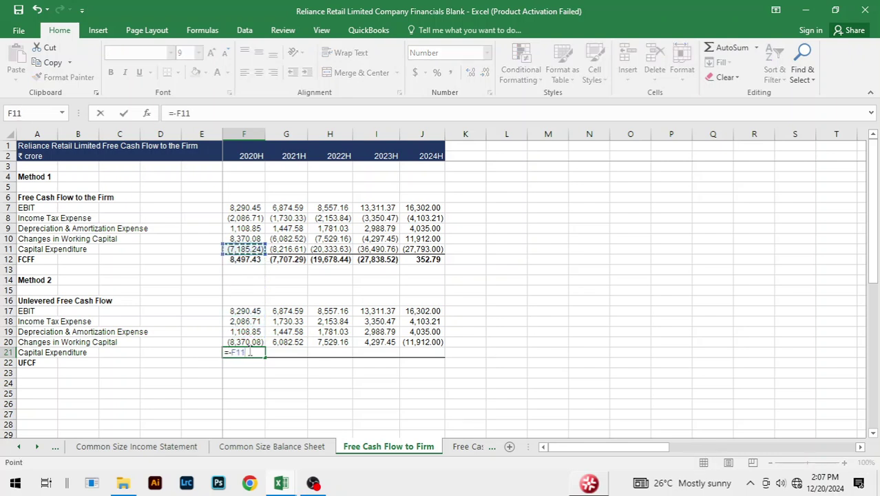
key("Return")
key("Up")
key("shift+Right")
key("shift+Right")
key("shift+Right")
key("shift+Right")
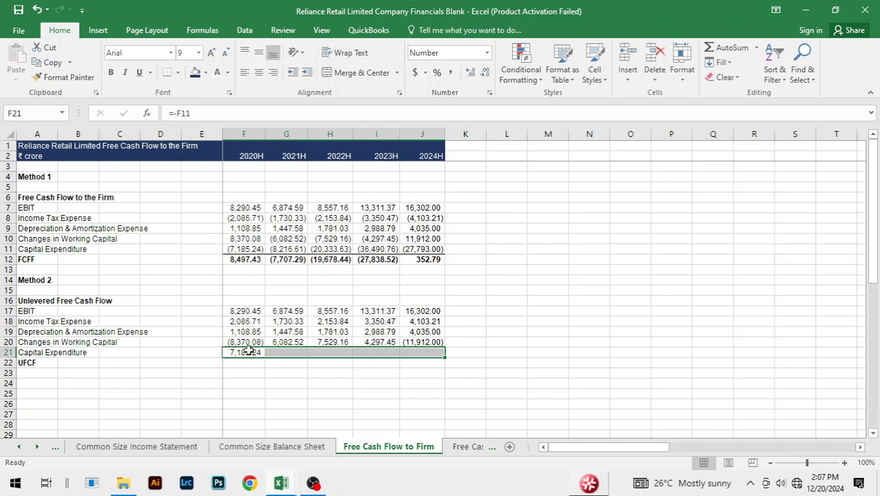
key("ctrl+r")
key("Down")
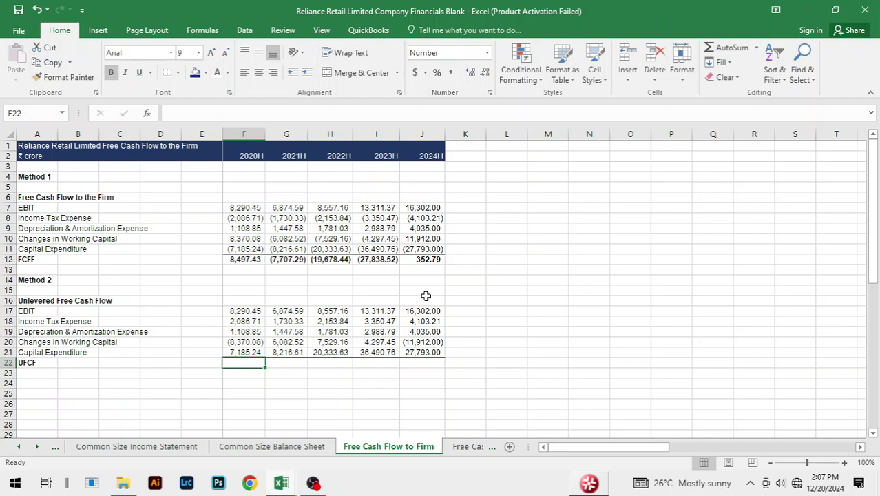
Enter the 2020H UFCF formula =F17-F18+F19-F20-F21 in F22
type("=")
key("Up")
key("Up")
key("Up")
key("Up")
key("Up")
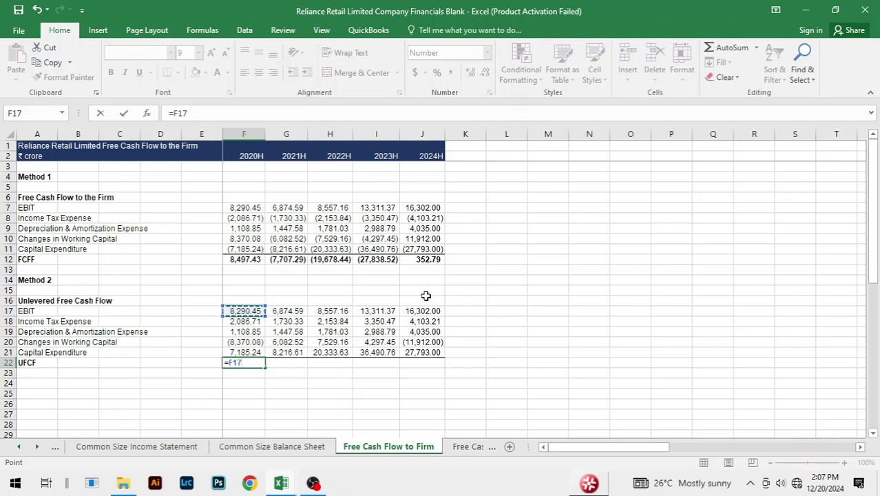
type("-")
key("Up")
key("Up")
key("Up")
key("Up")
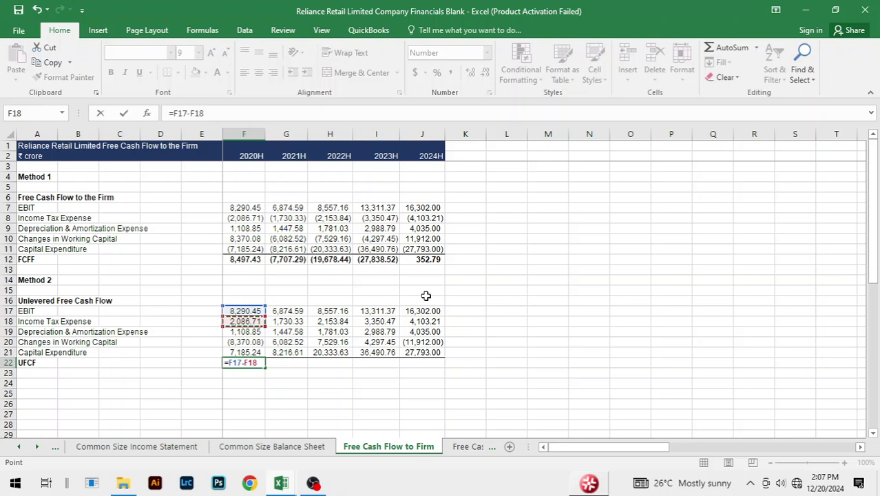
type("+")
key("Up")
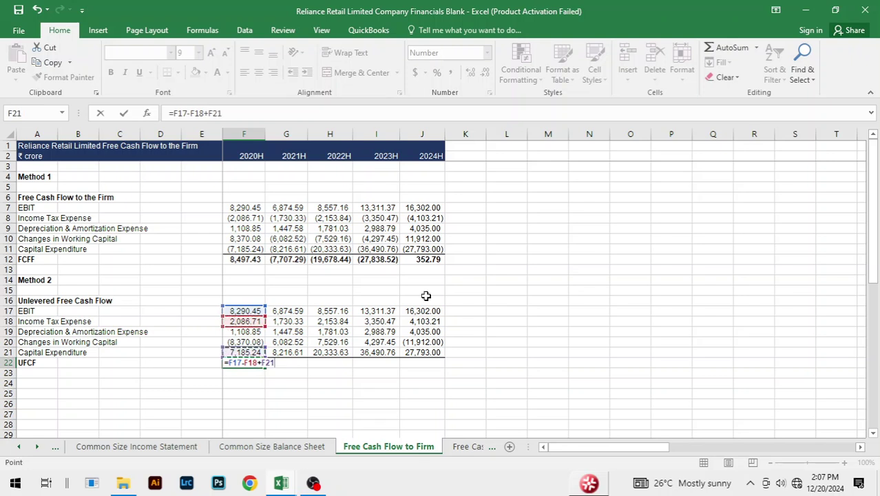
key("Up")
key("Up")
type("-")
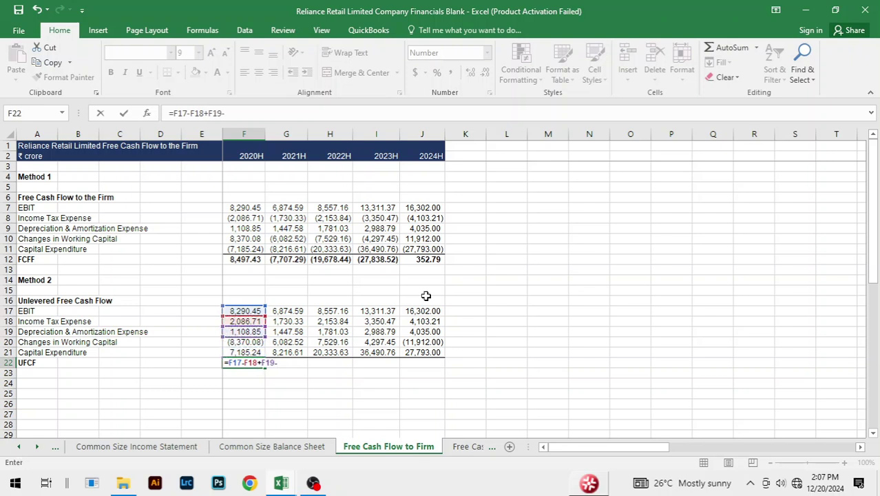
key("Up")
key("Up")
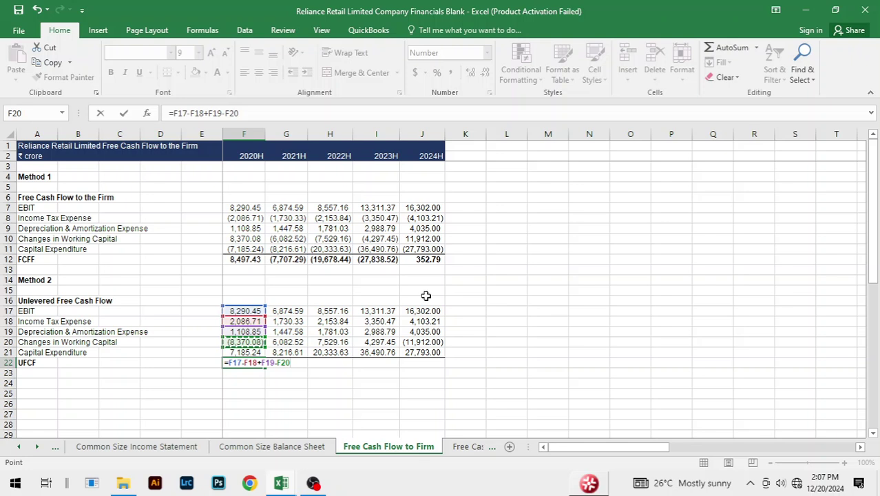
type("-")
key("Up")
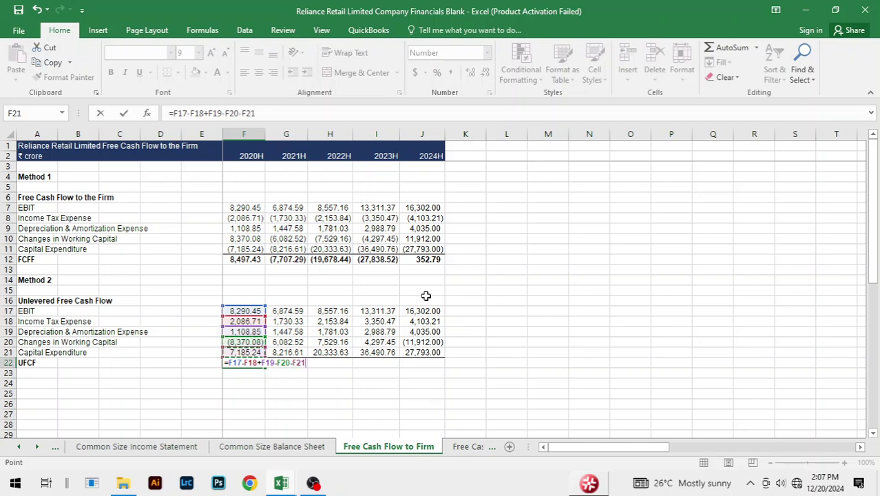
key("Return")
Fill the UFCF formula across to 2024H, matching FCFF from 8,497.43 to 352.79
key("Up")
key("shift+Right")
key("shift+Right")
key("shift+Right")
key("shift+Right")
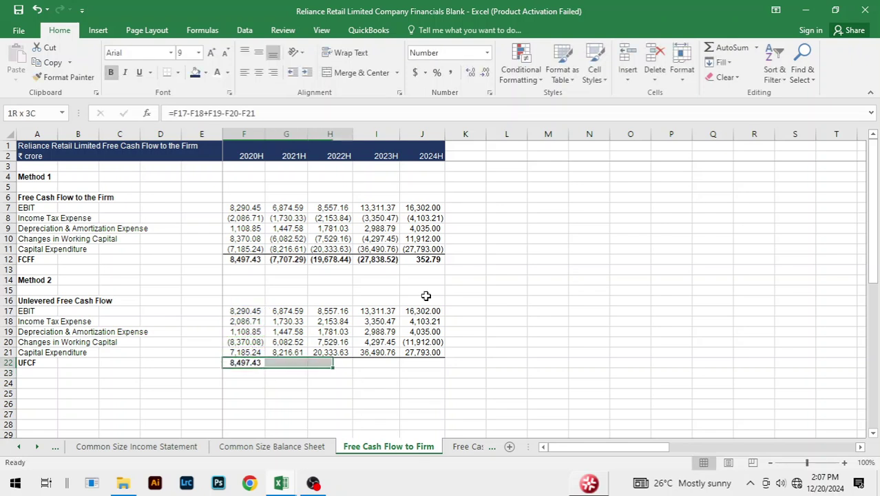
key("ctrl+r")
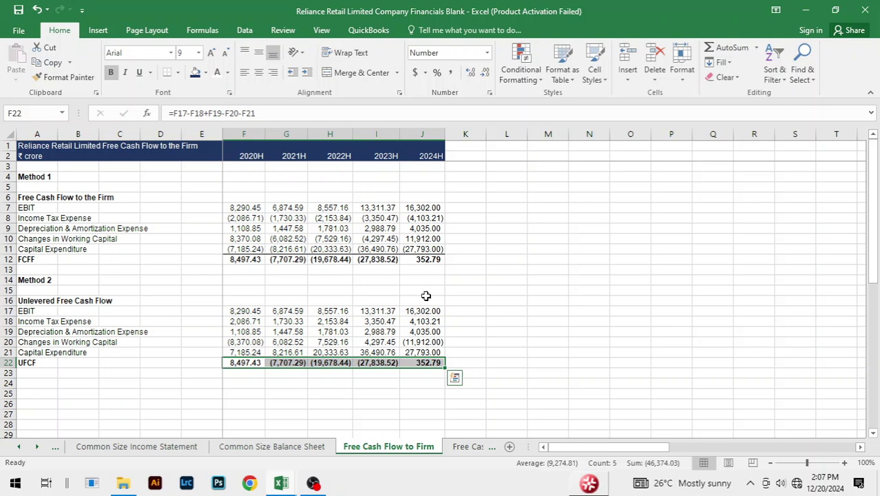
left_click(554, 289)
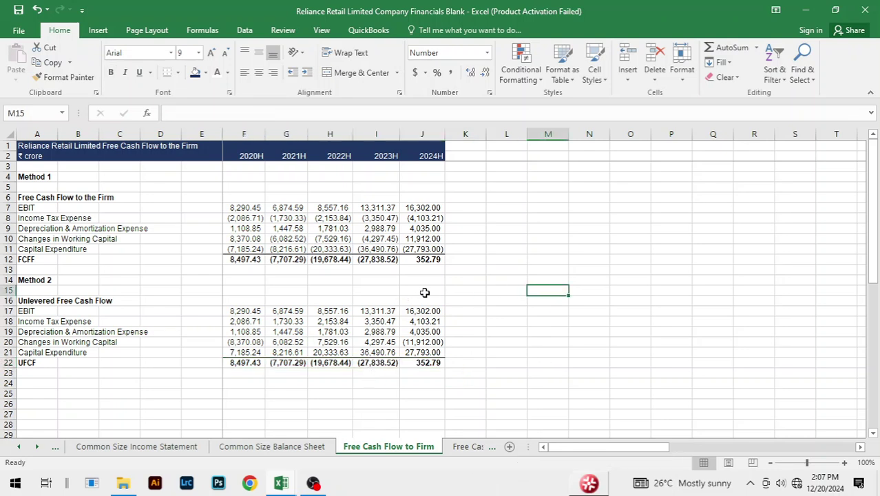